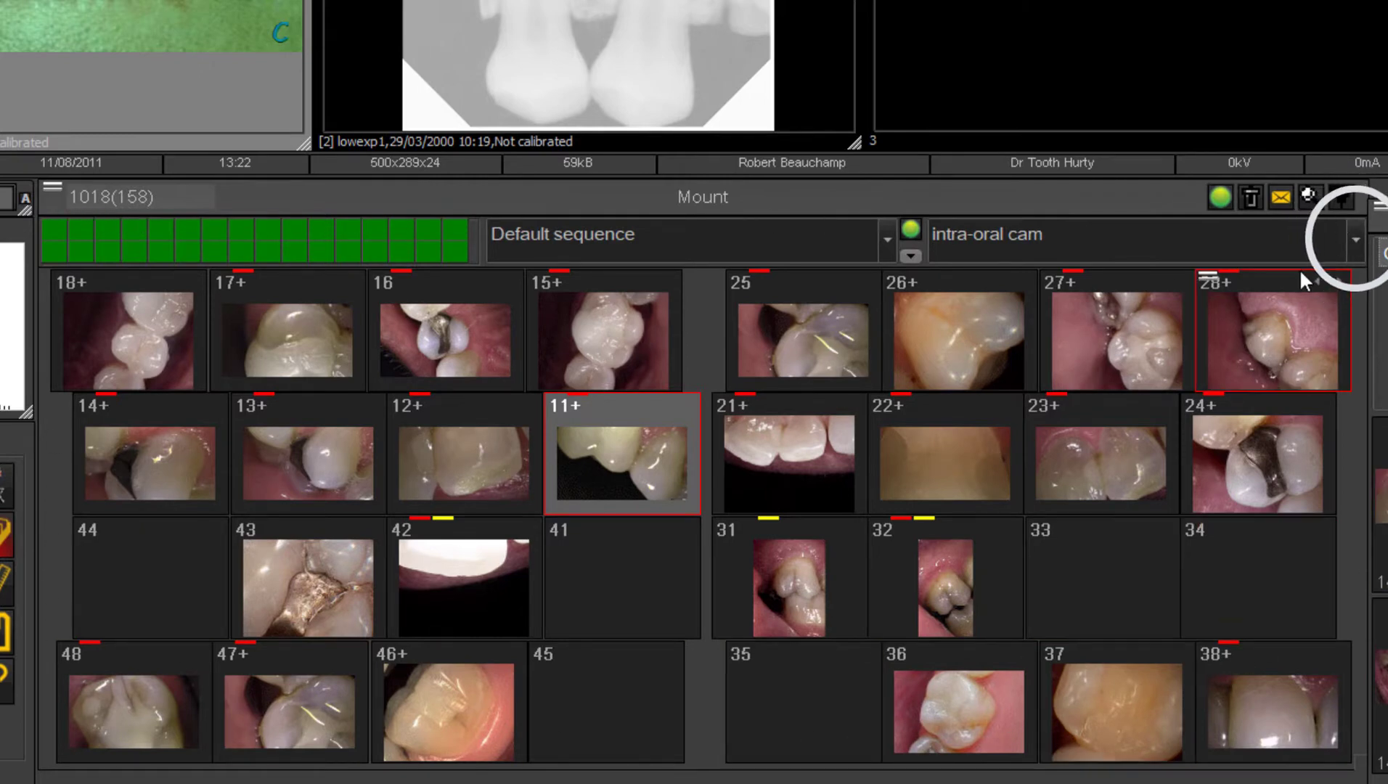
# Step: Show the hygiene mount scheme and return to the intra-oral cam scheme
pyautogui.click(1357, 241)
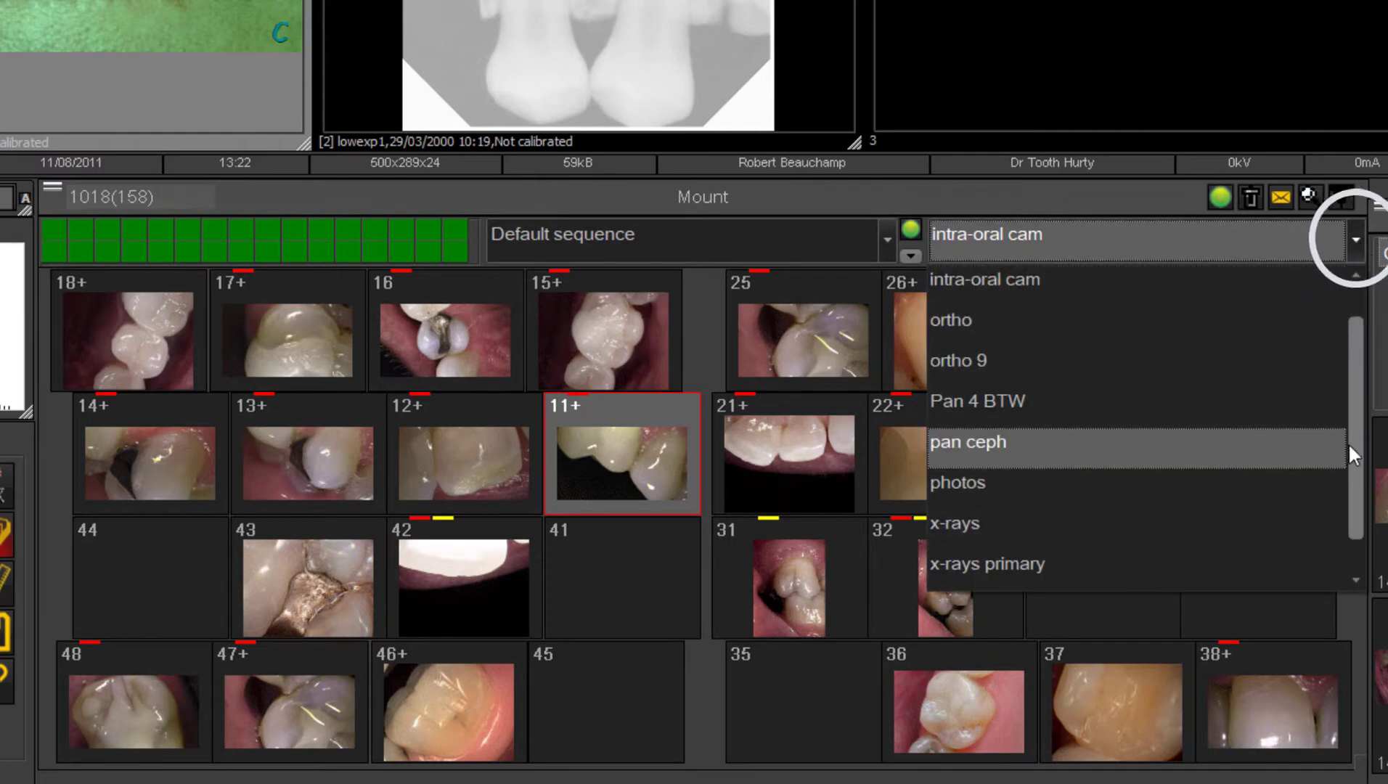
pyautogui.moveTo(1352, 437); pyautogui.dragTo(1355, 373)
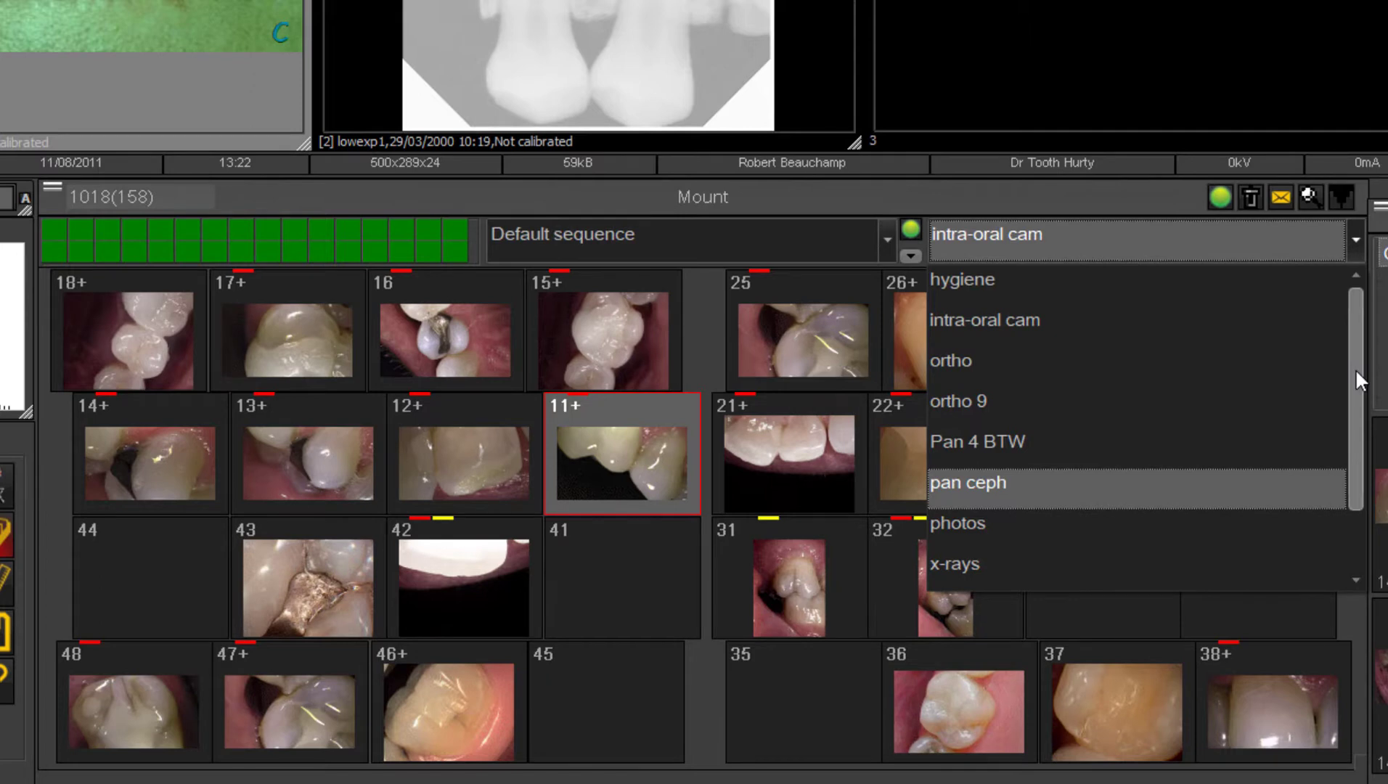
pyautogui.click(1223, 291)
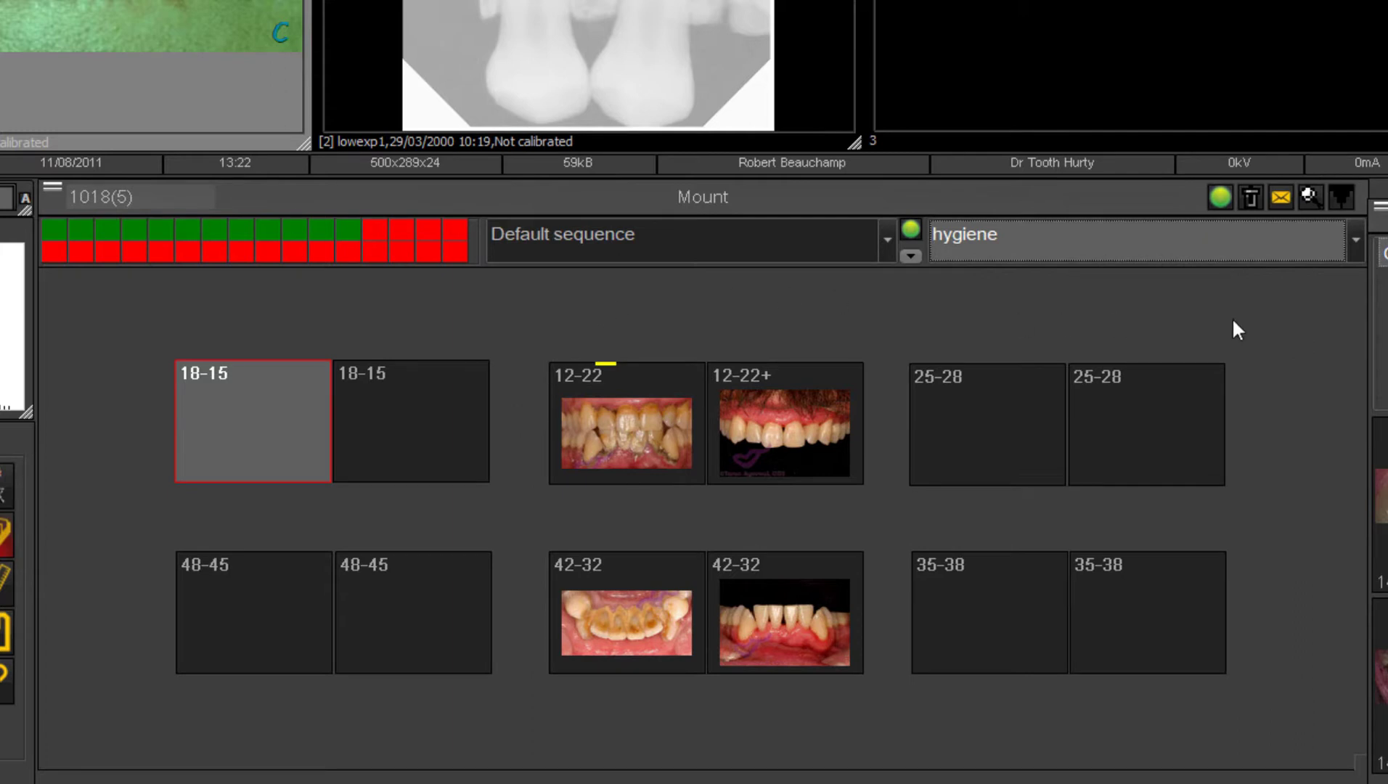
pyautogui.click(1355, 240)
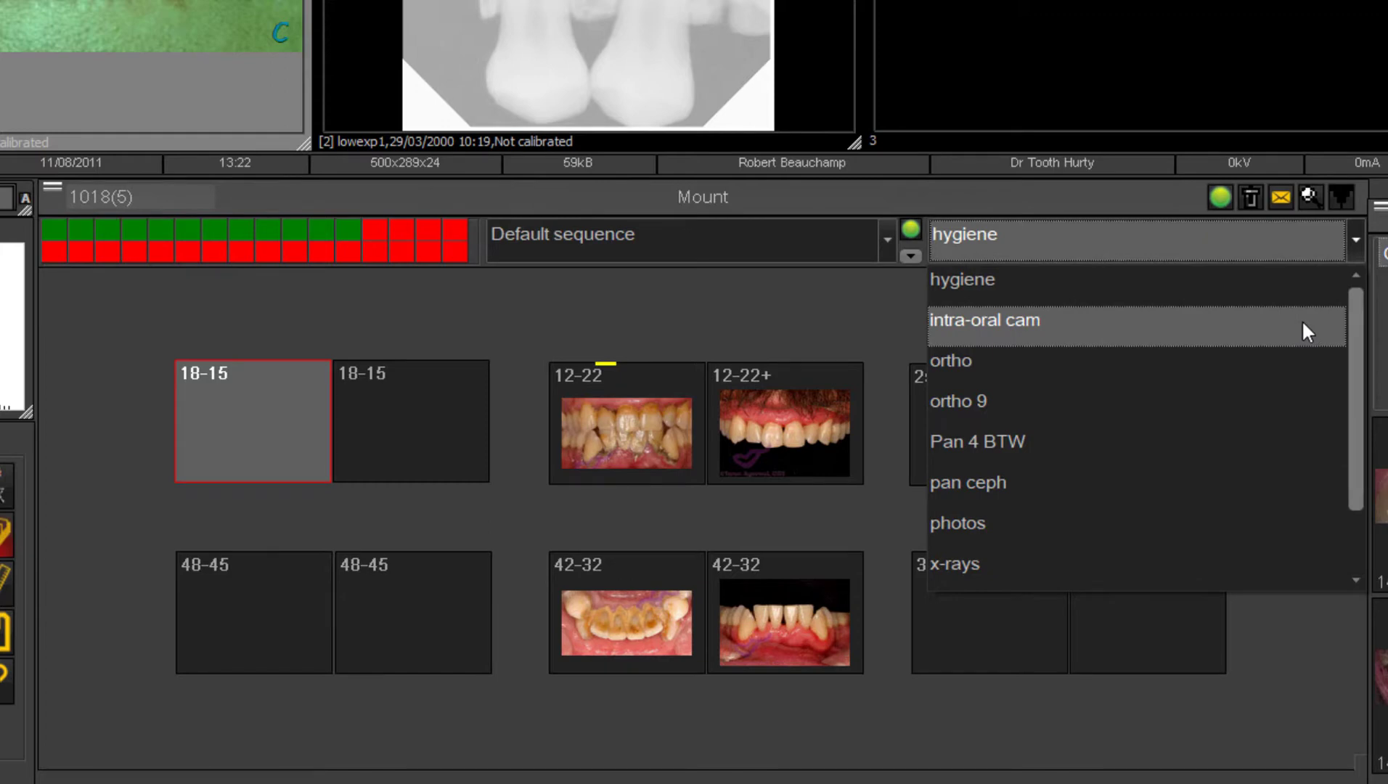
pyautogui.click(1303, 325)
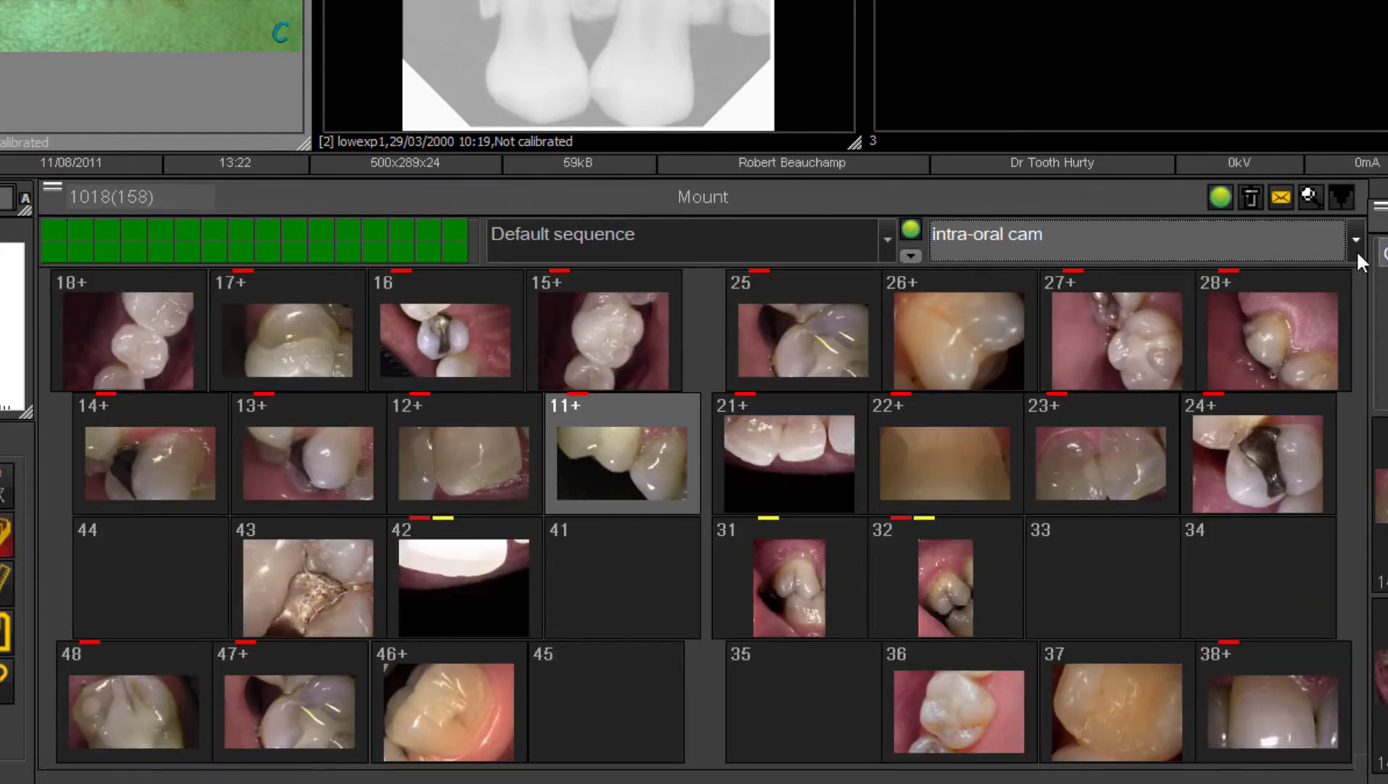
# Step: View the ortho mount scheme and switch the mount to the photos scheme
pyautogui.click(1354, 246)
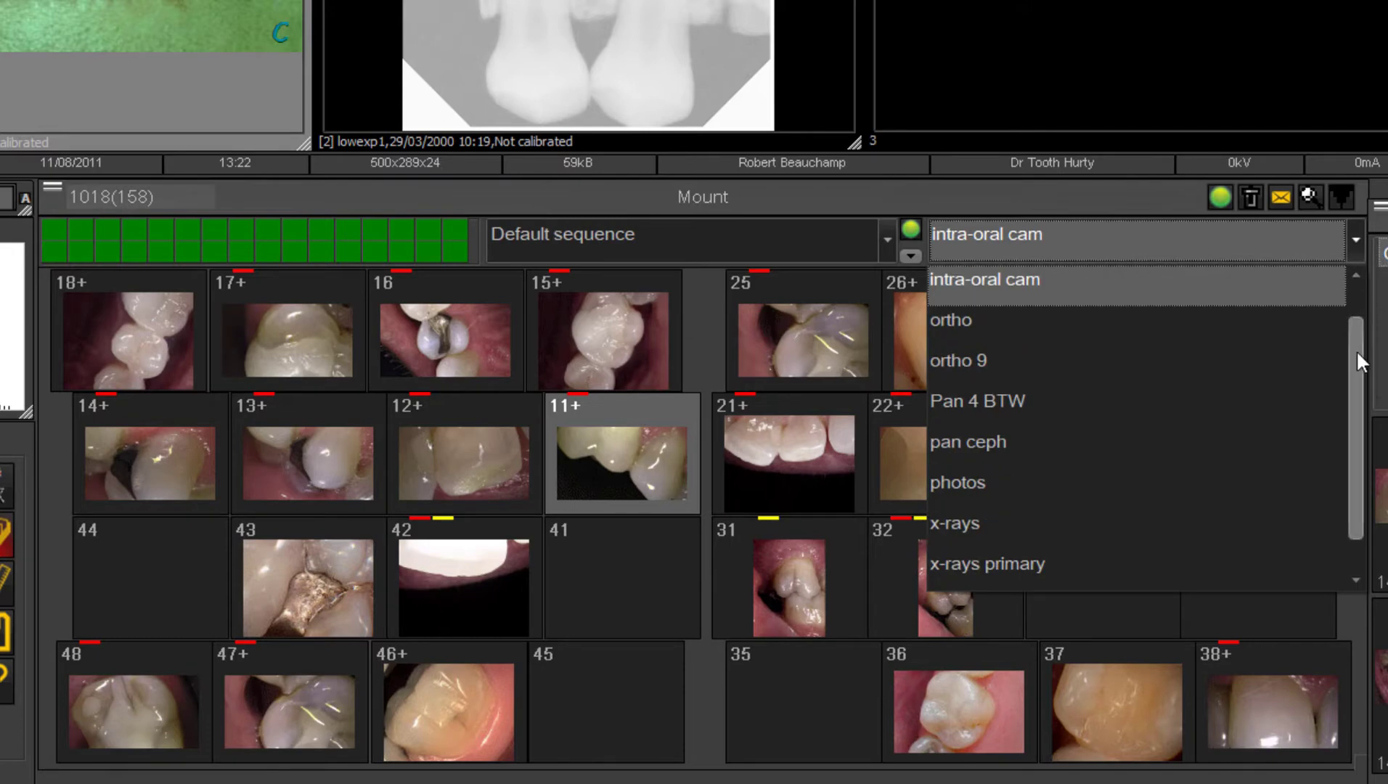
pyautogui.moveTo(1355, 383); pyautogui.dragTo(1350, 354)
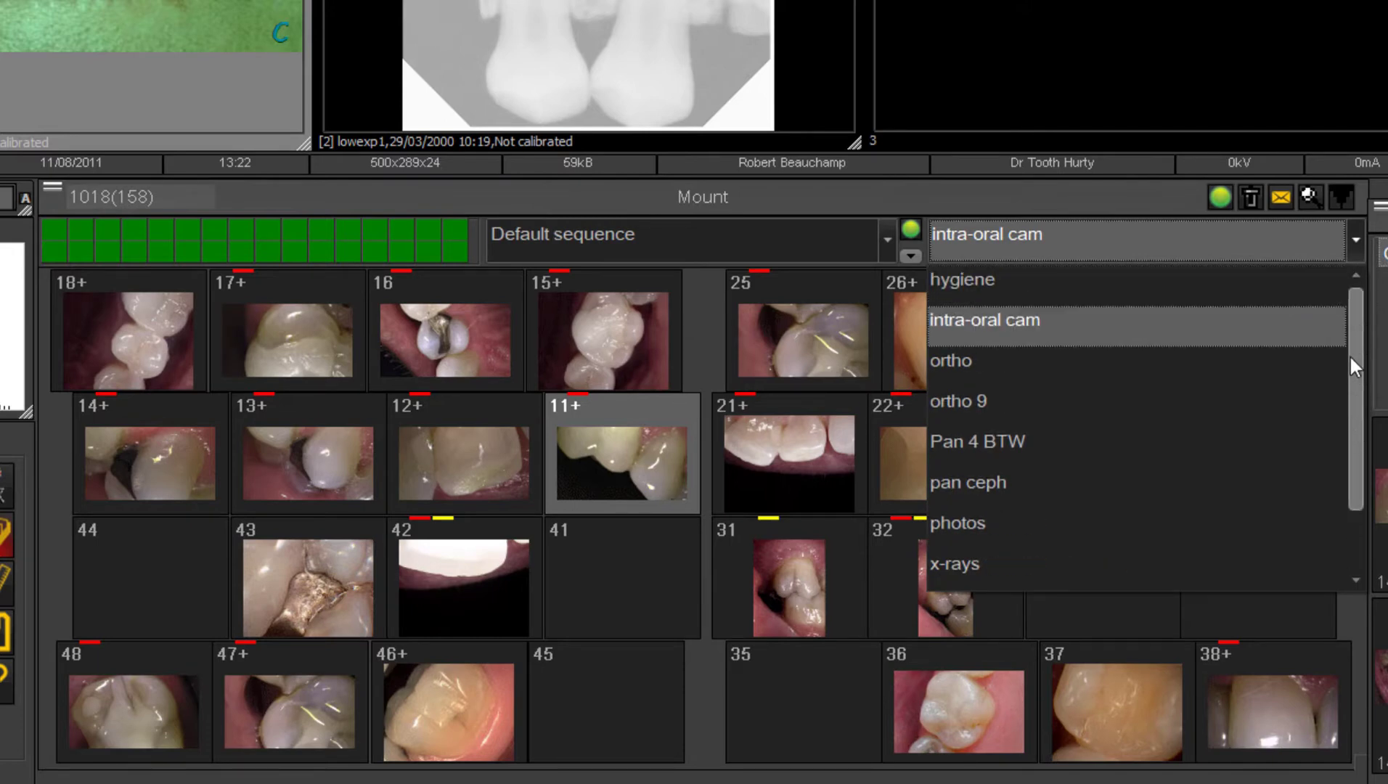
pyautogui.click(1268, 376)
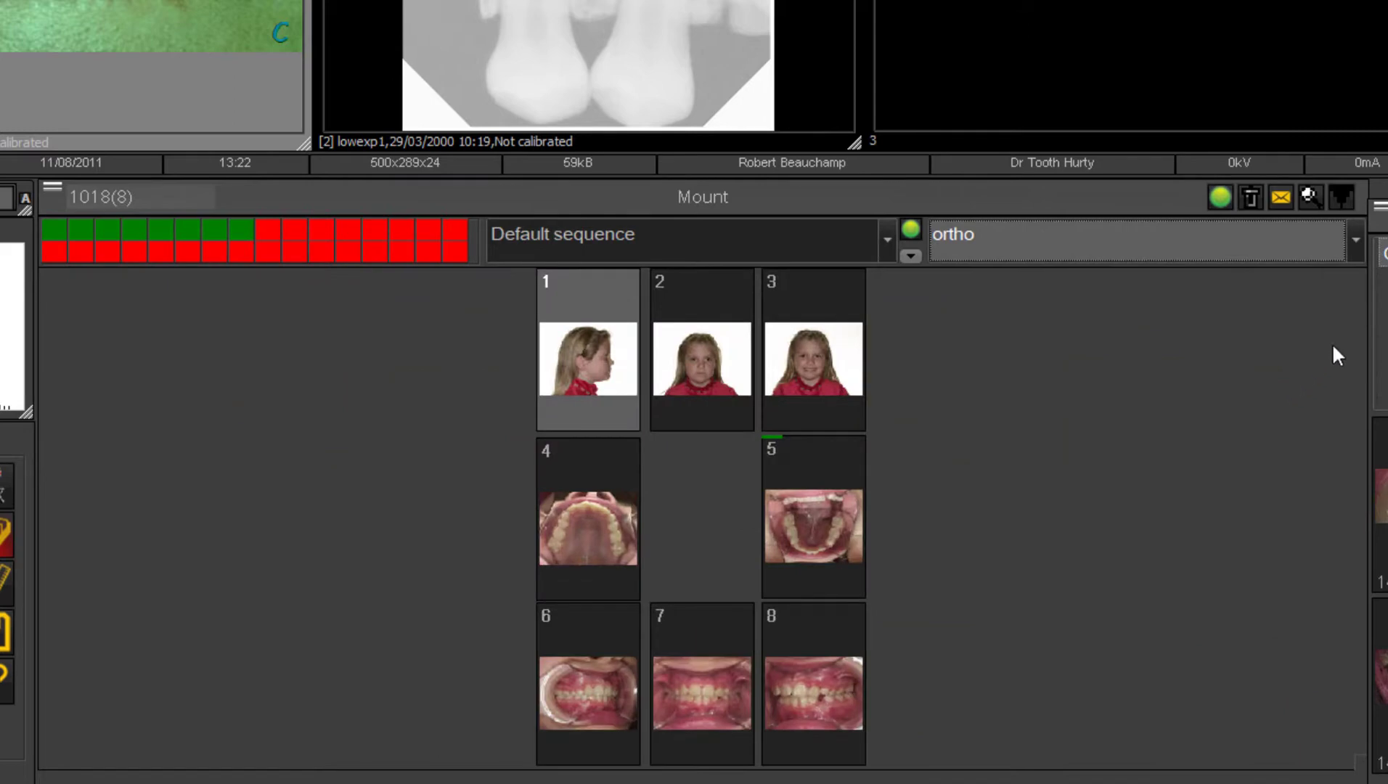
pyautogui.click(1355, 243)
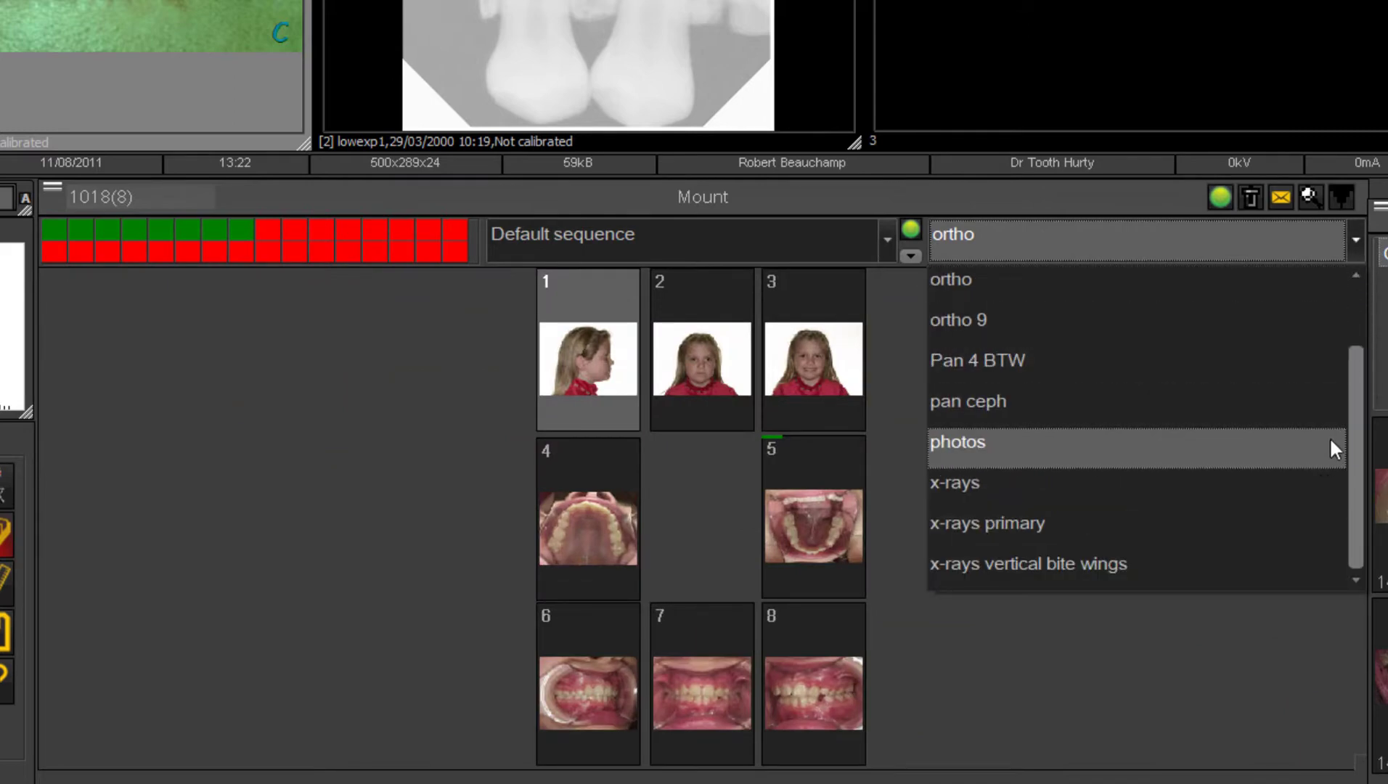
pyautogui.click(1285, 444)
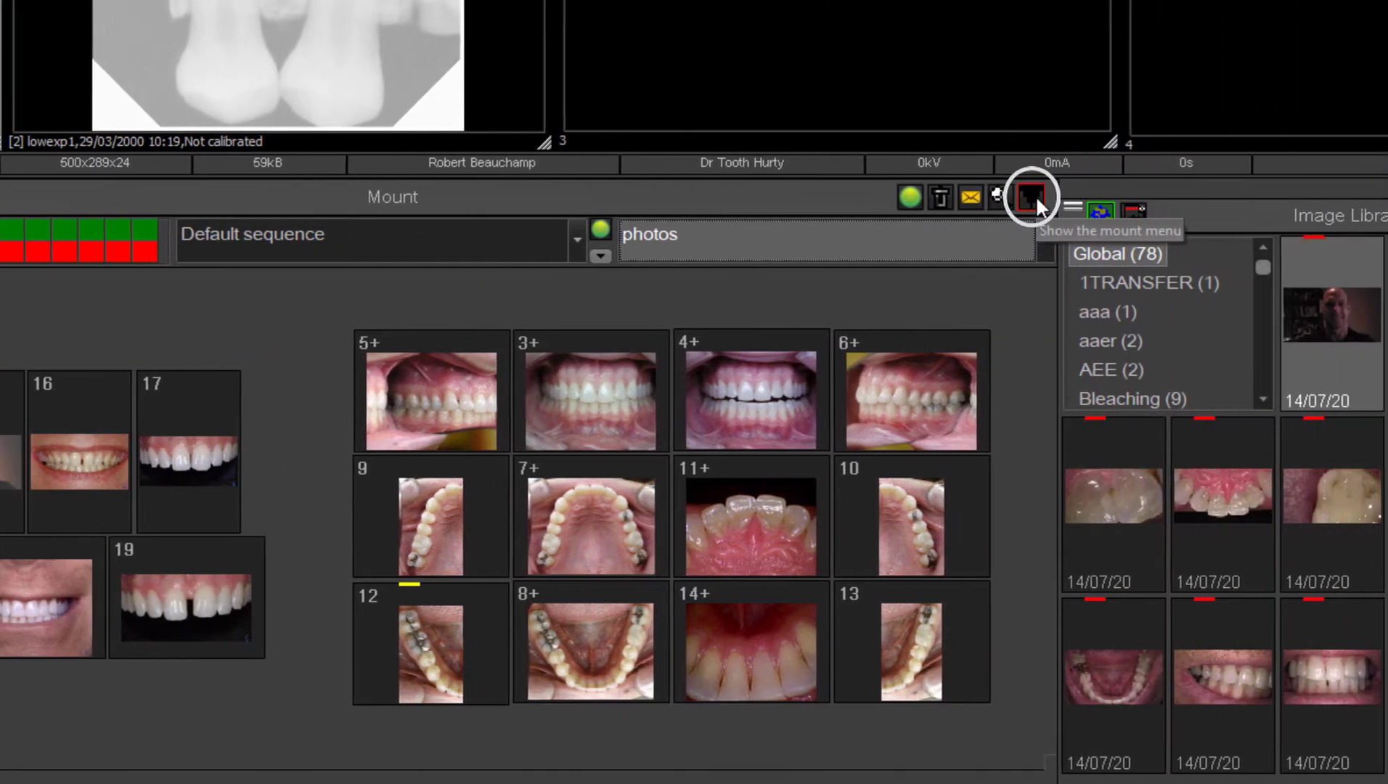
# Step: Create a new mount scheme from the photos layout and name it NEW SCHEME
pyautogui.click(1189, 199)
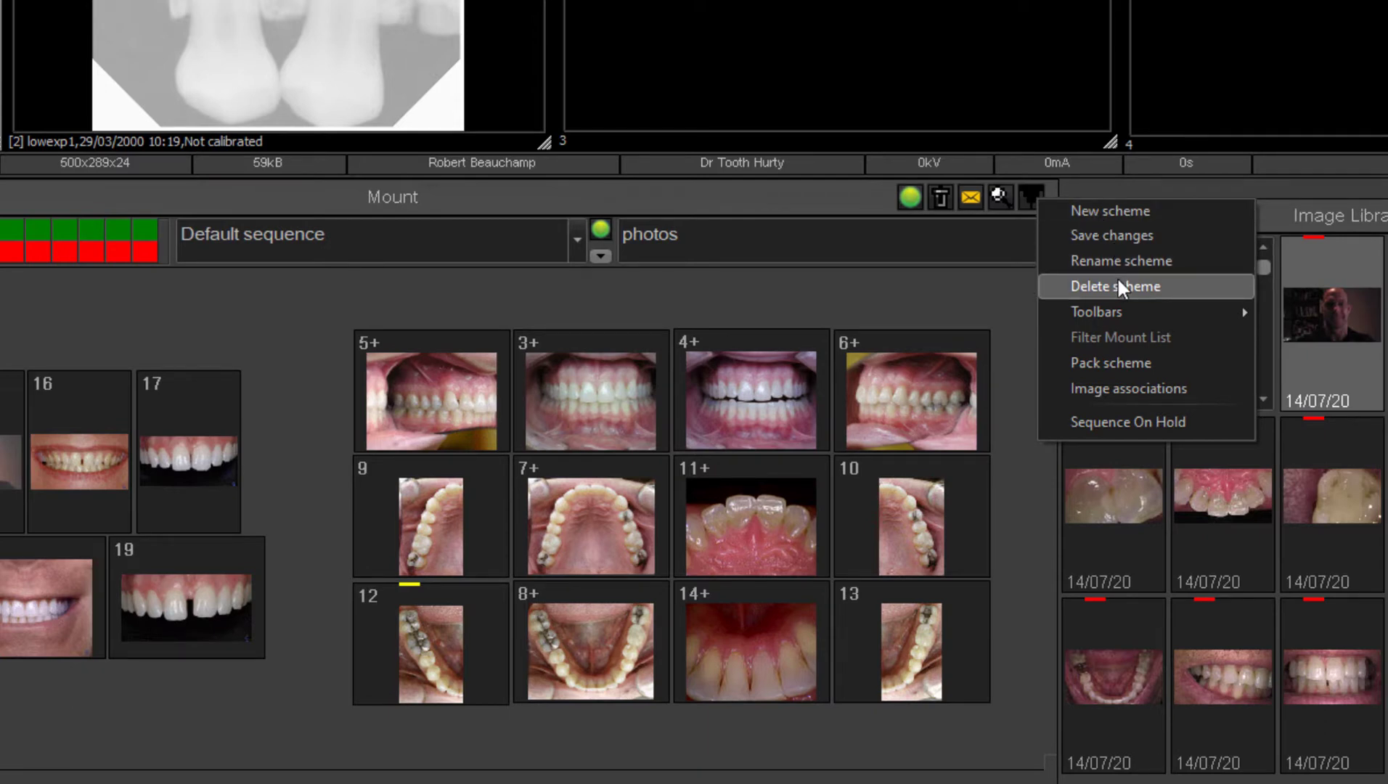
pyautogui.click(1093, 209)
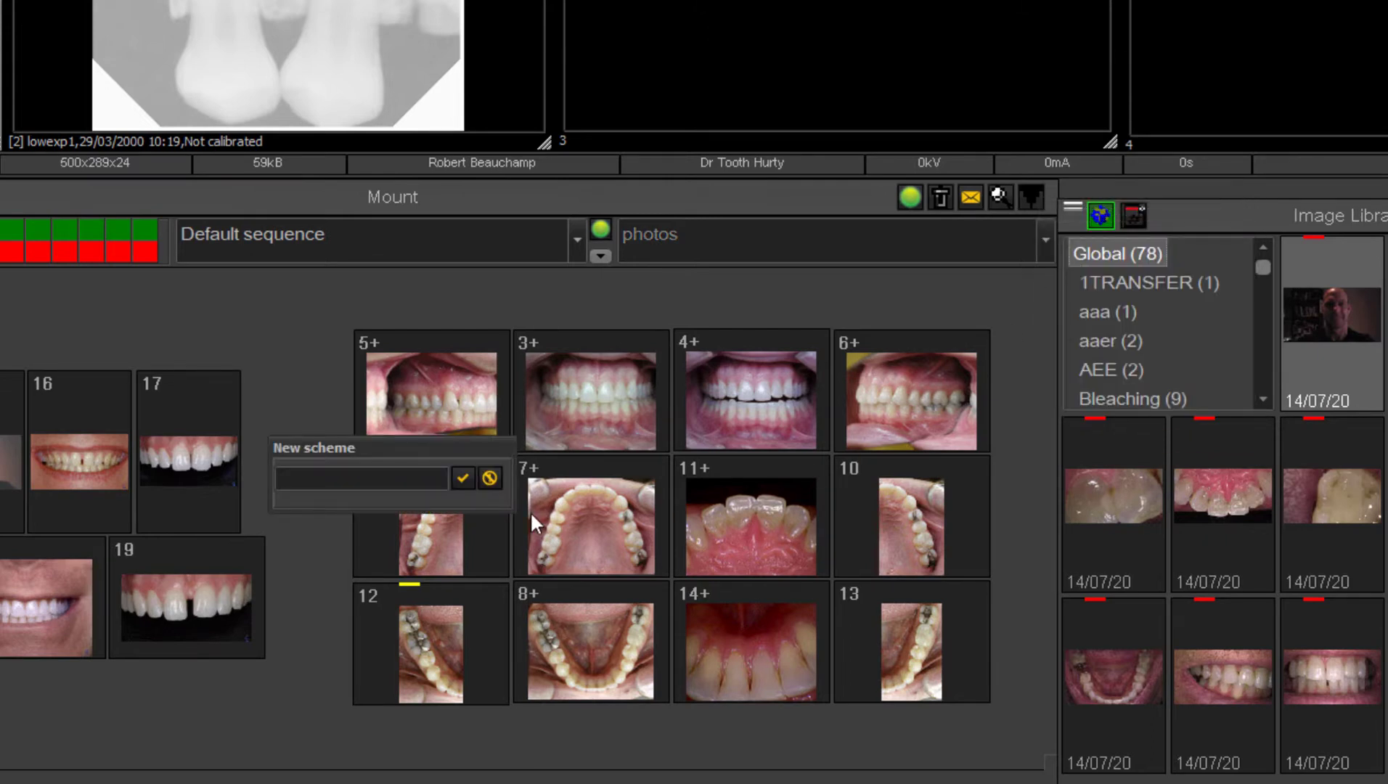
pyautogui.write('NEW SCHEME')
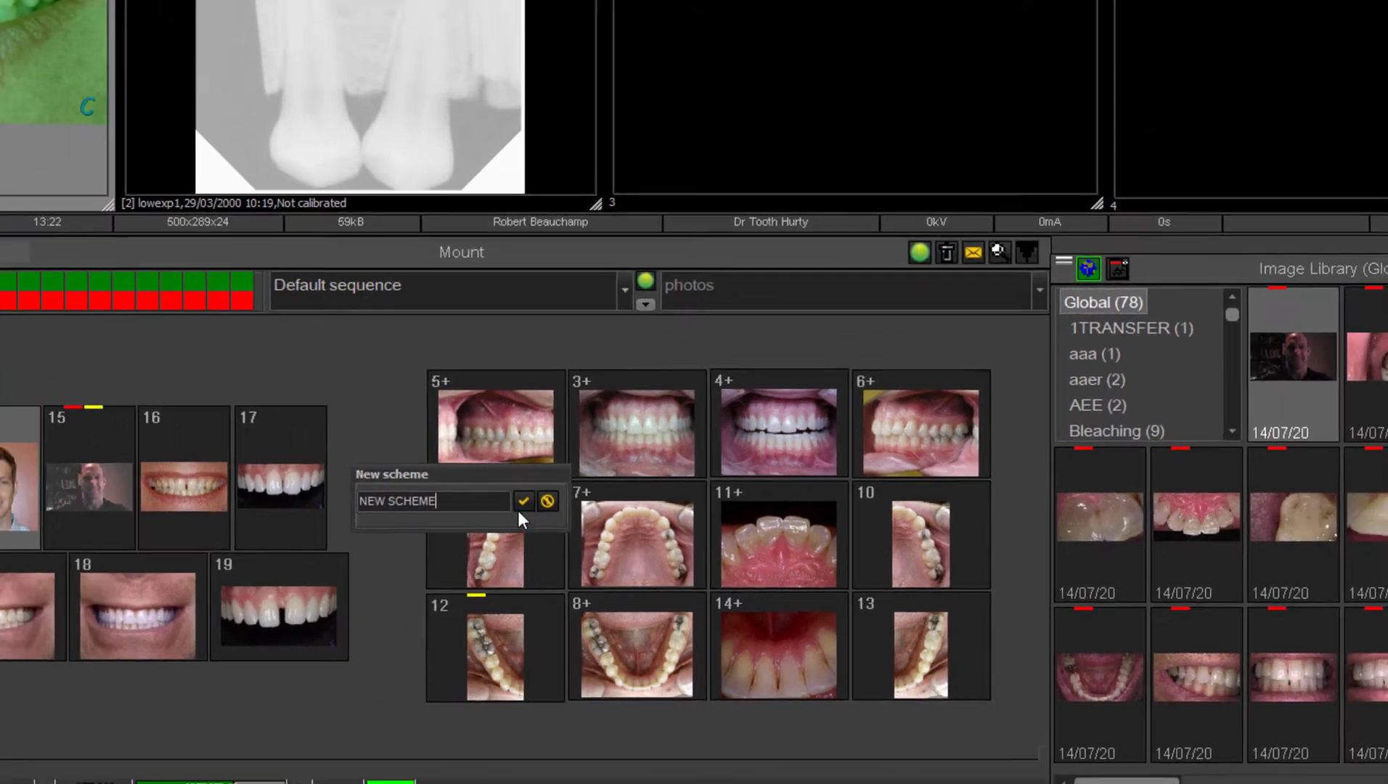
pyautogui.click(522, 501)
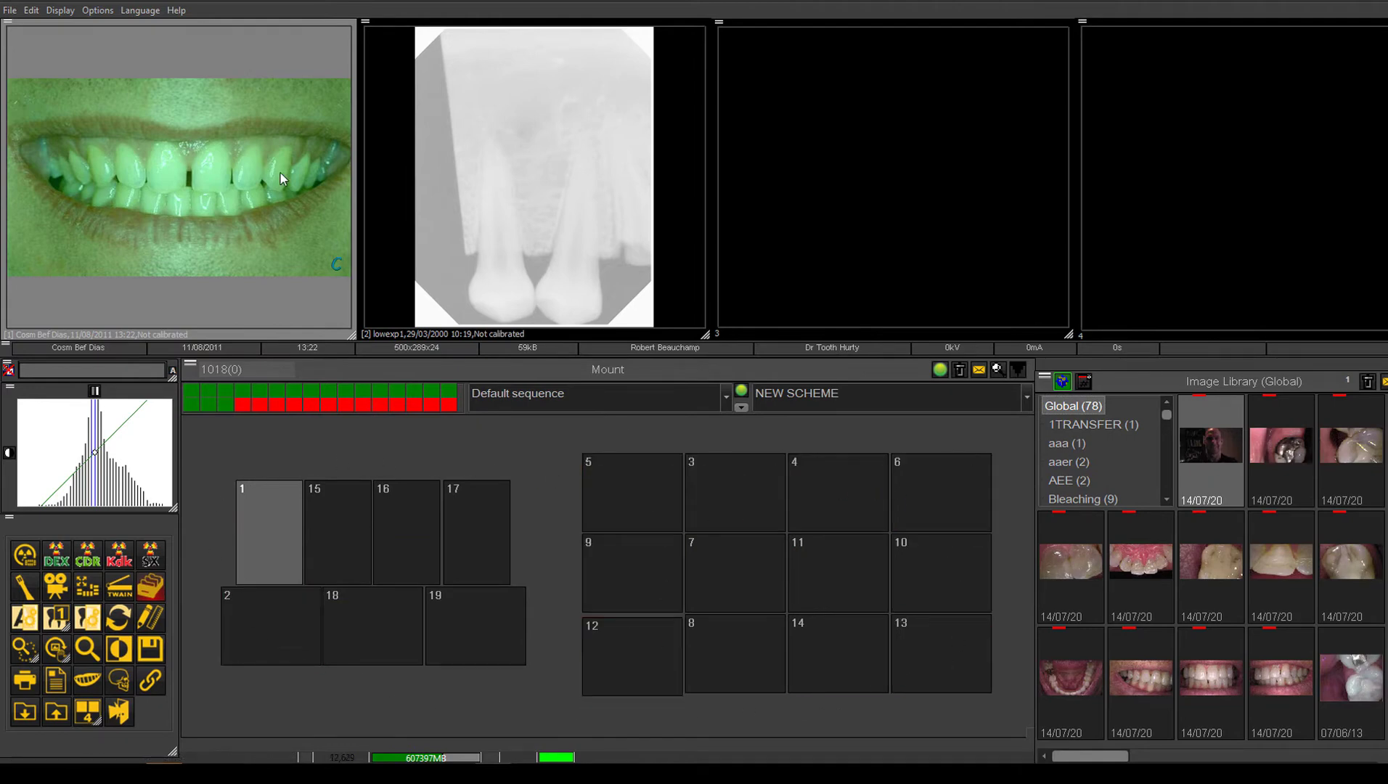
# Step: Look up the Lock desktop option among the desktop panel settings
pyautogui.click(67, 10)
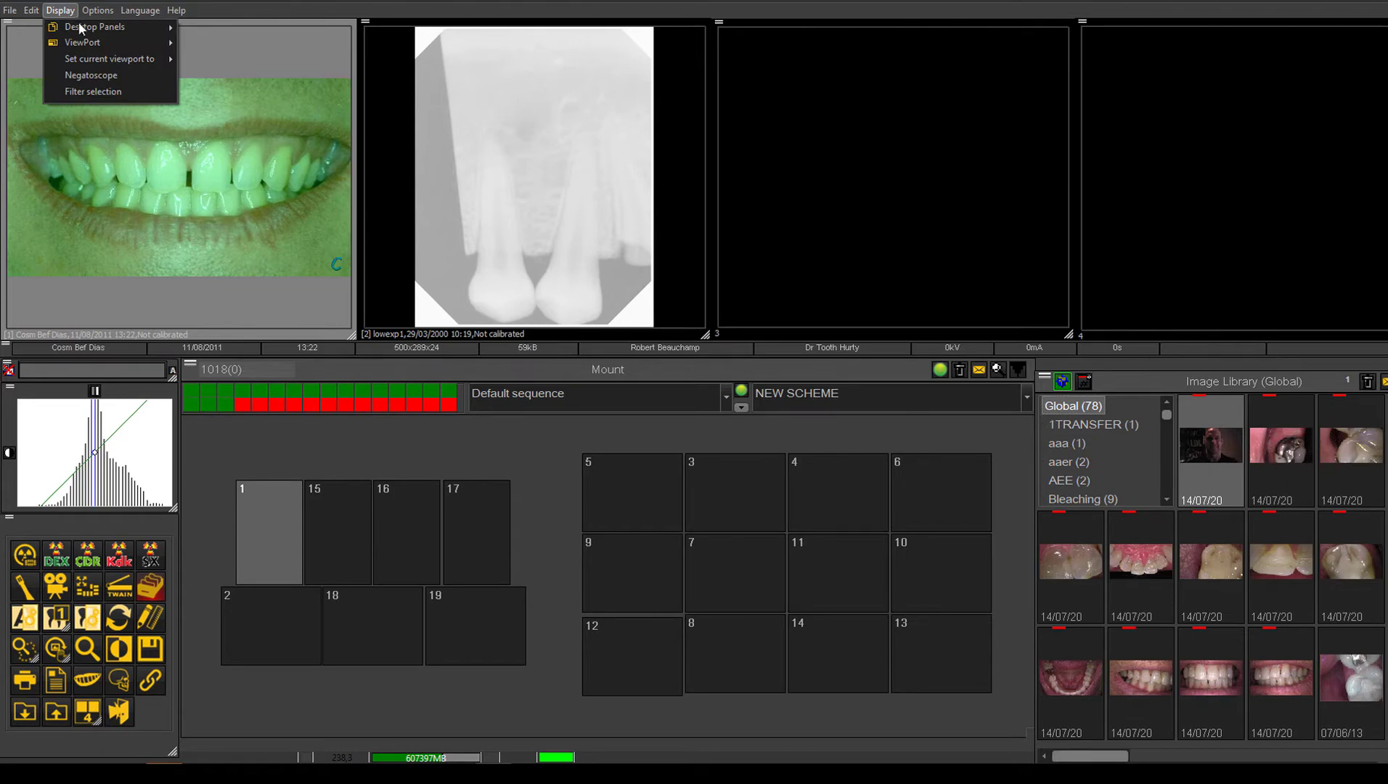
pyautogui.moveTo(95, 27)
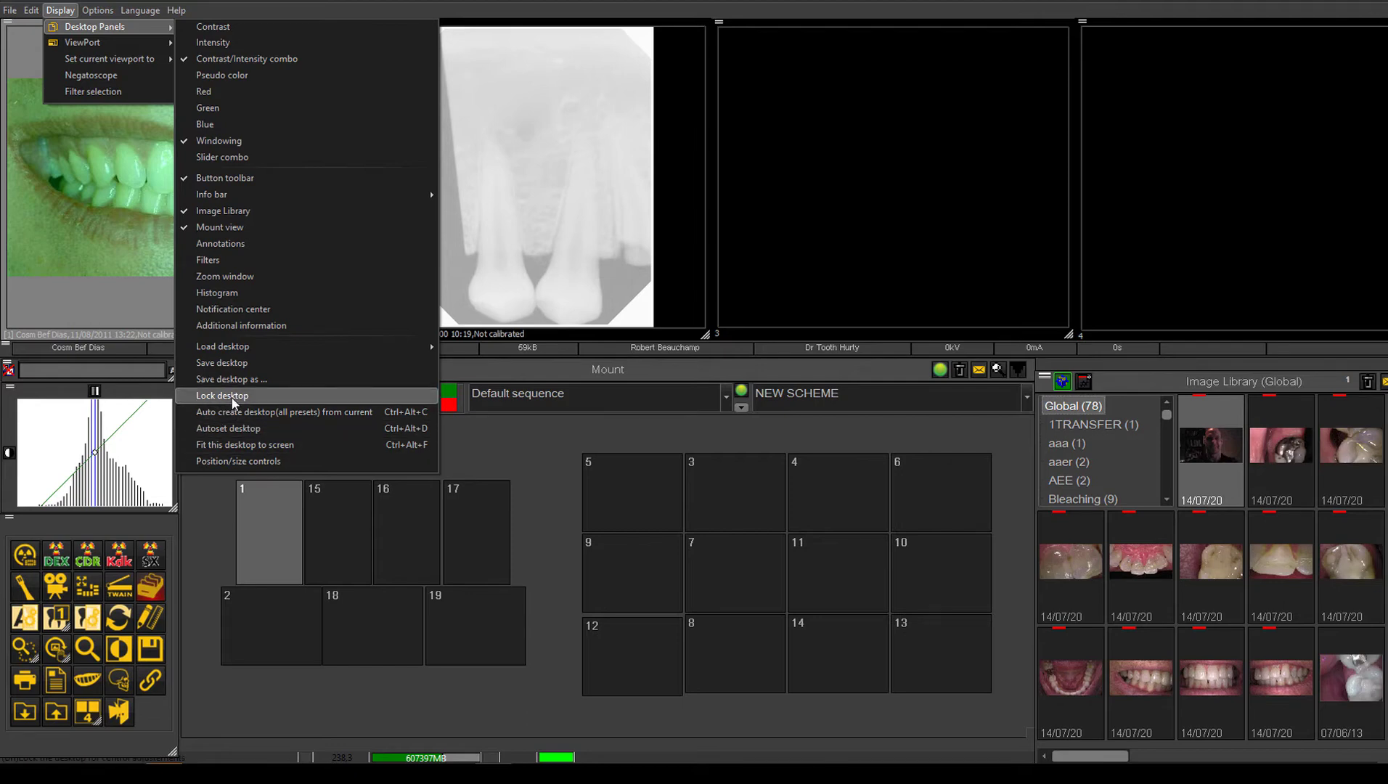
pyautogui.click(545, 472)
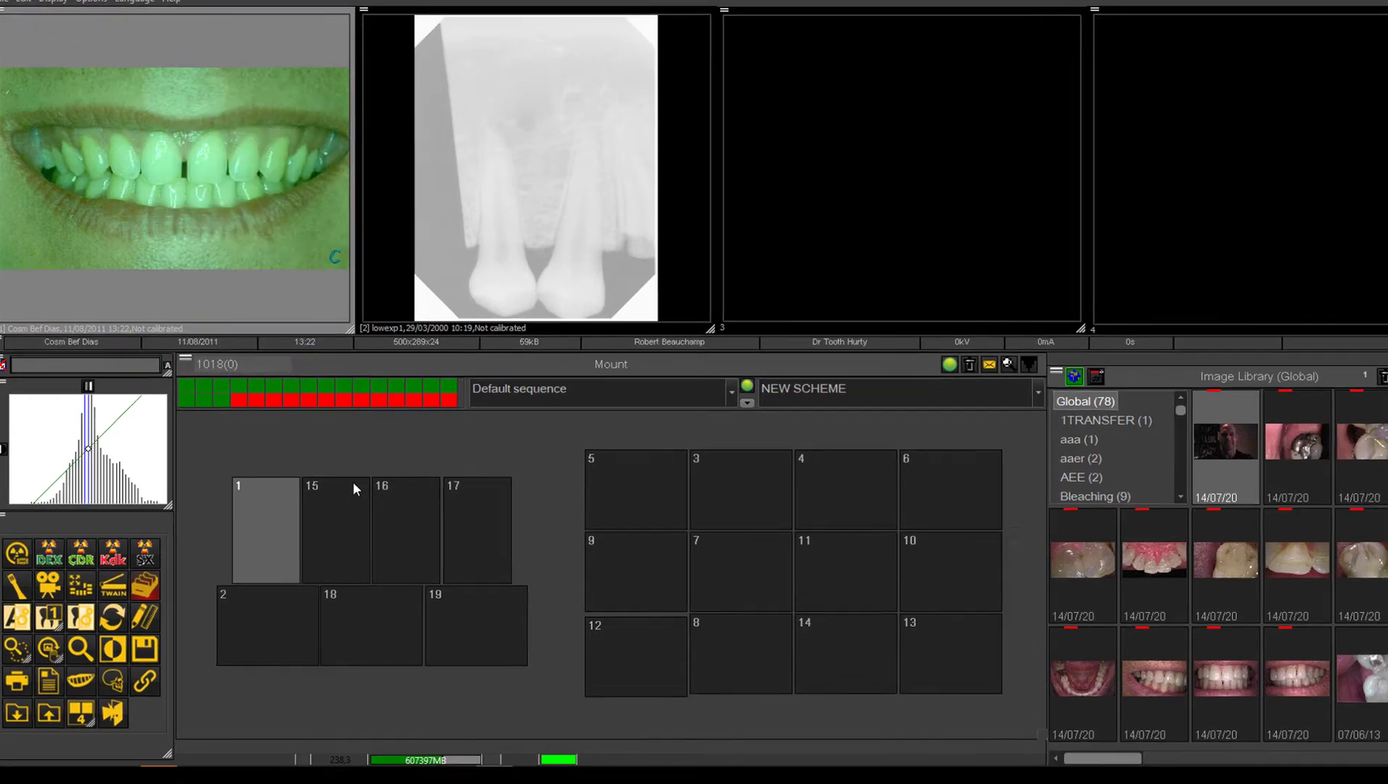
# Step: Reposition mount frame 1 slightly and align frame 12 with the row of frames 8, 14 and 13
pyautogui.click(254, 514)
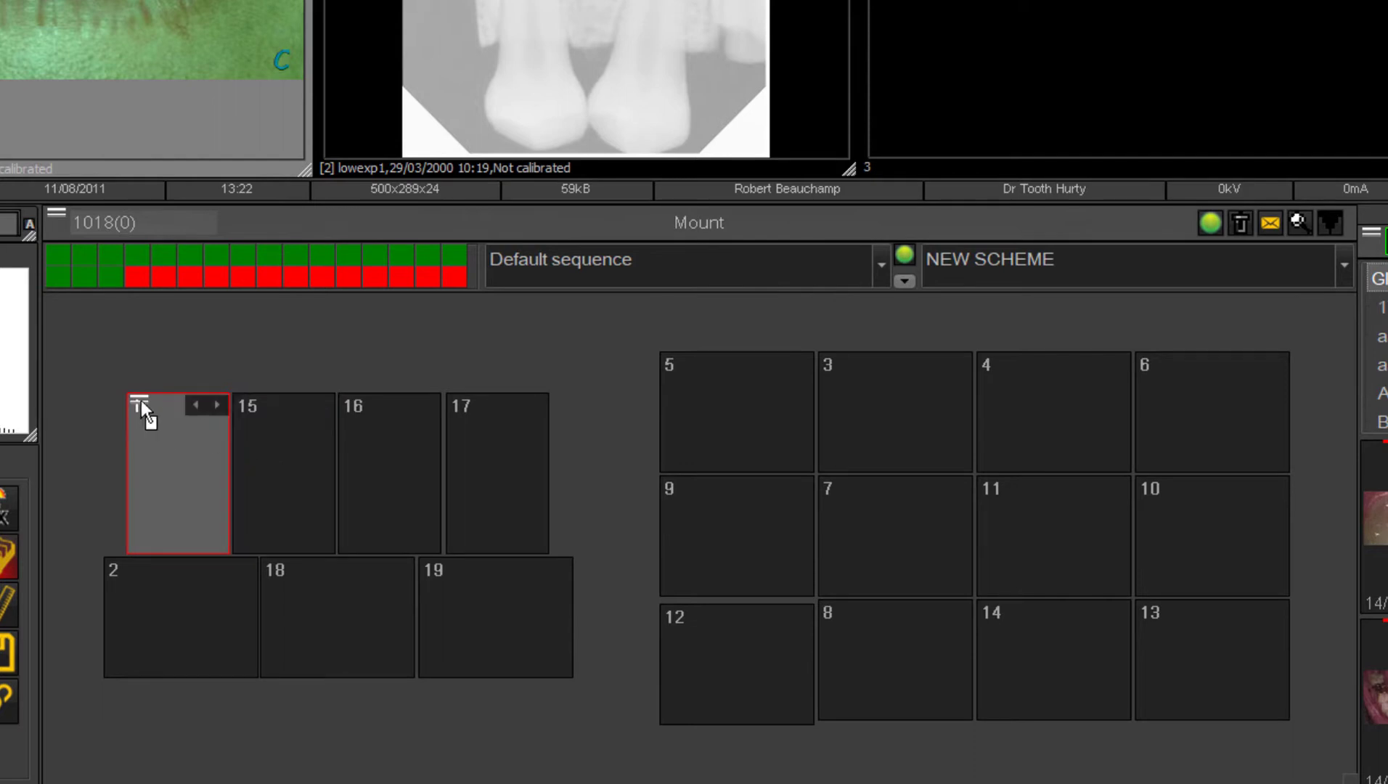
pyautogui.moveTo(143, 392)
pyautogui.mouseDown()
pyautogui.moveTo(88, 310)
pyautogui.moveTo(95, 359)
pyautogui.moveTo(136, 395)
pyautogui.mouseUp()
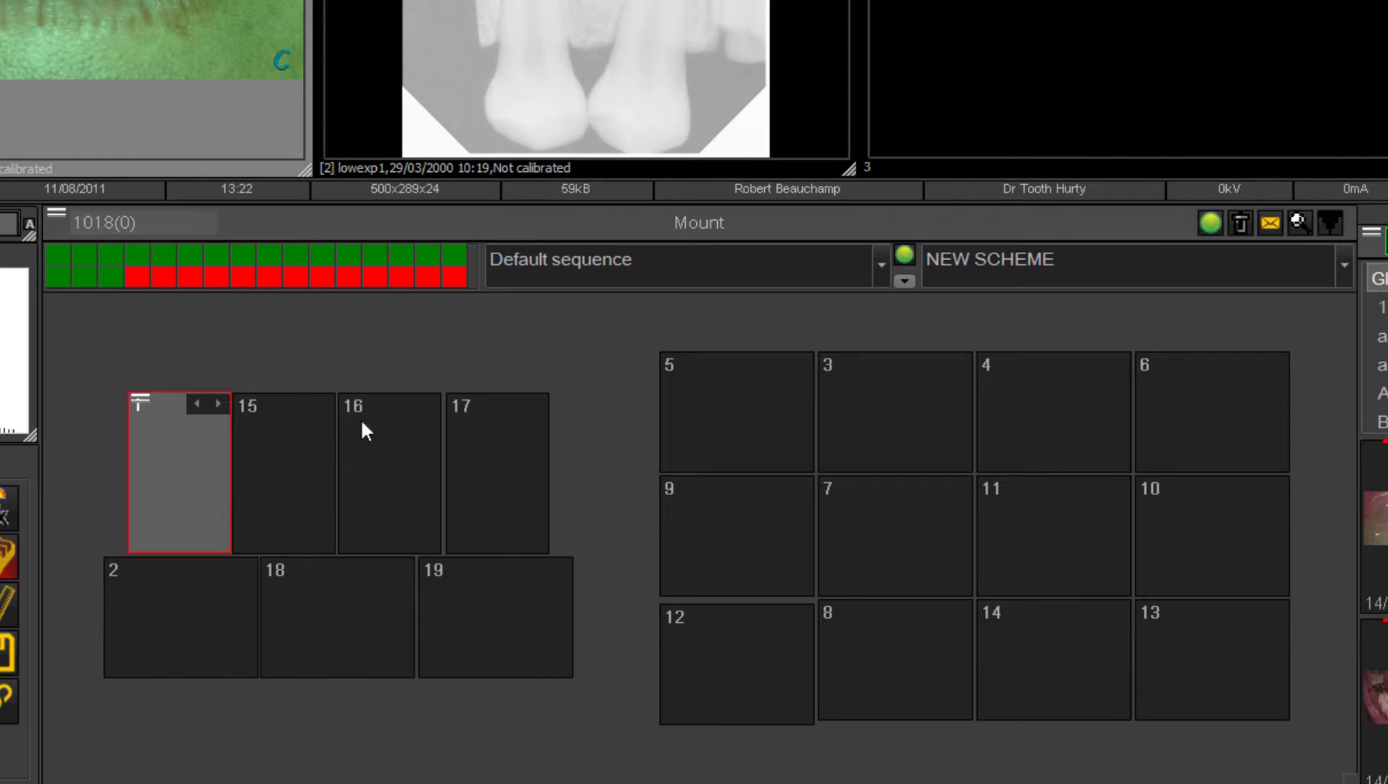
pyautogui.moveTo(668, 605); pyautogui.dragTo(661, 603)
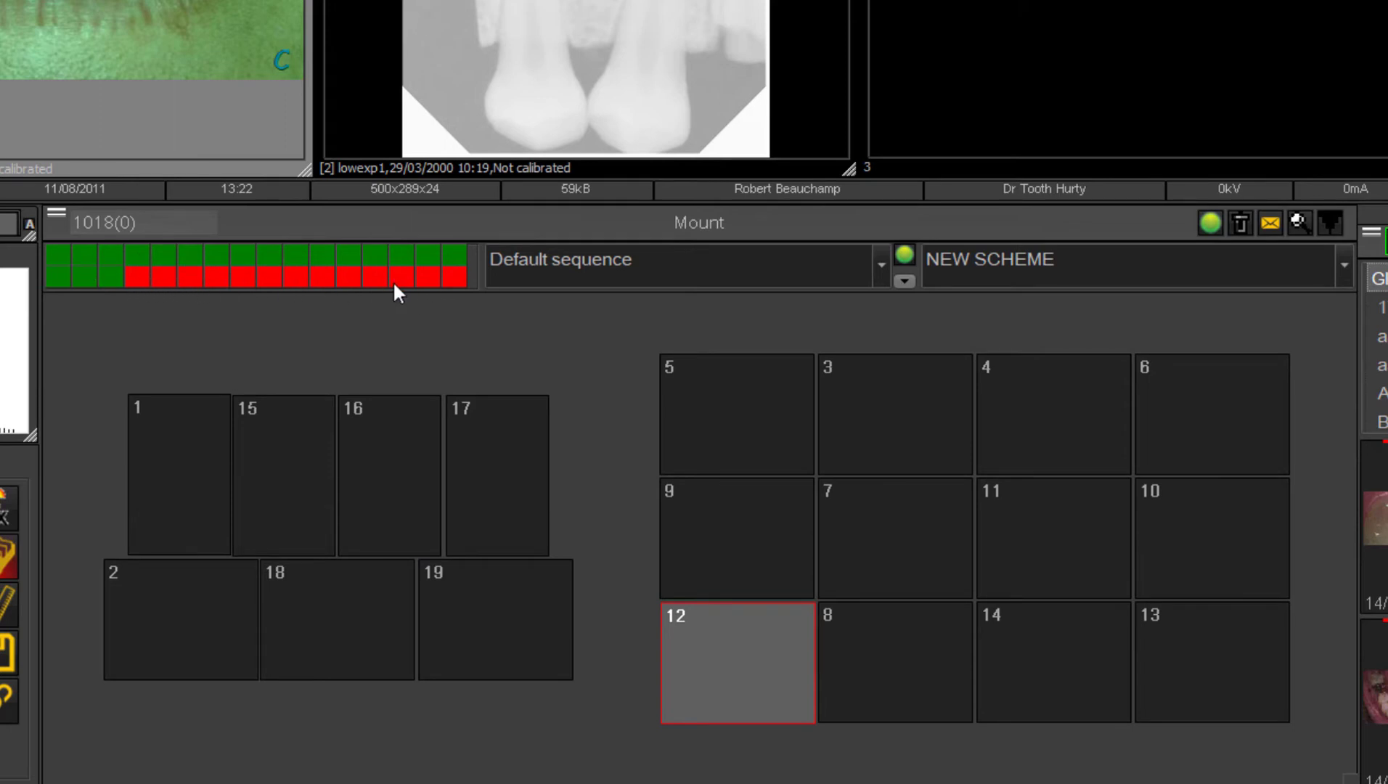
# Step: Remove frame 19 from the mount and add two new frames, 19 and 20
pyautogui.click(110, 276)
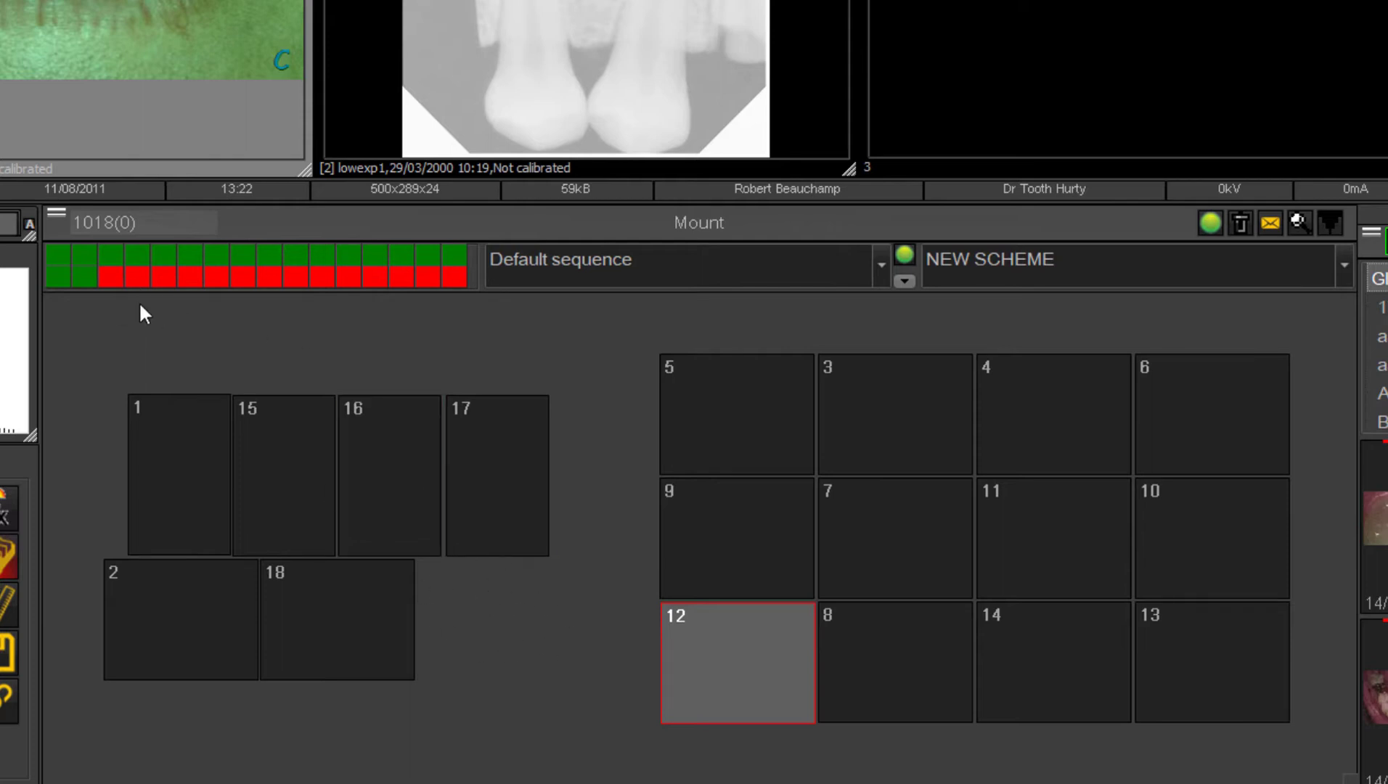
pyautogui.click(116, 275)
pyautogui.click(135, 277)
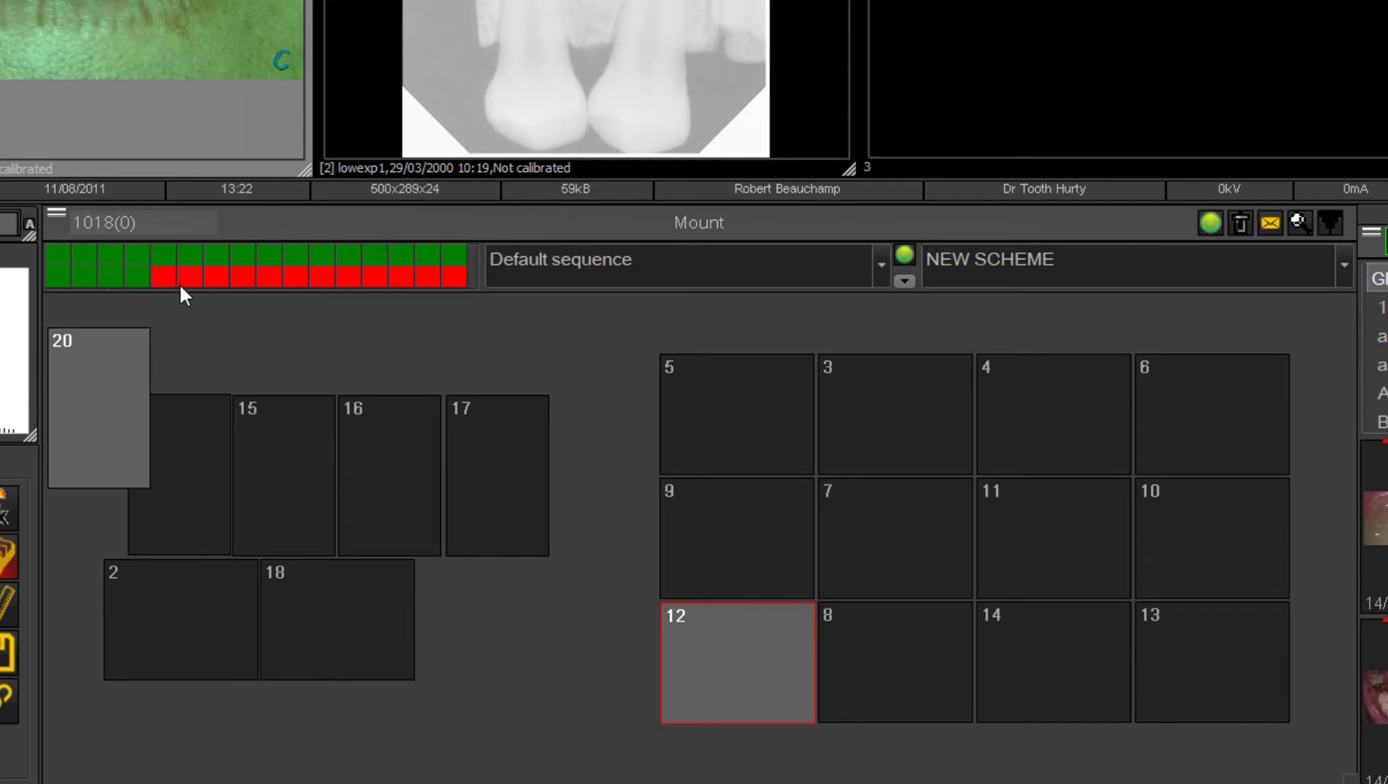
# Step: Place the new frames 19 and 20 side by side in the lower row next to frame 18
pyautogui.moveTo(68, 337); pyautogui.dragTo(428, 561)
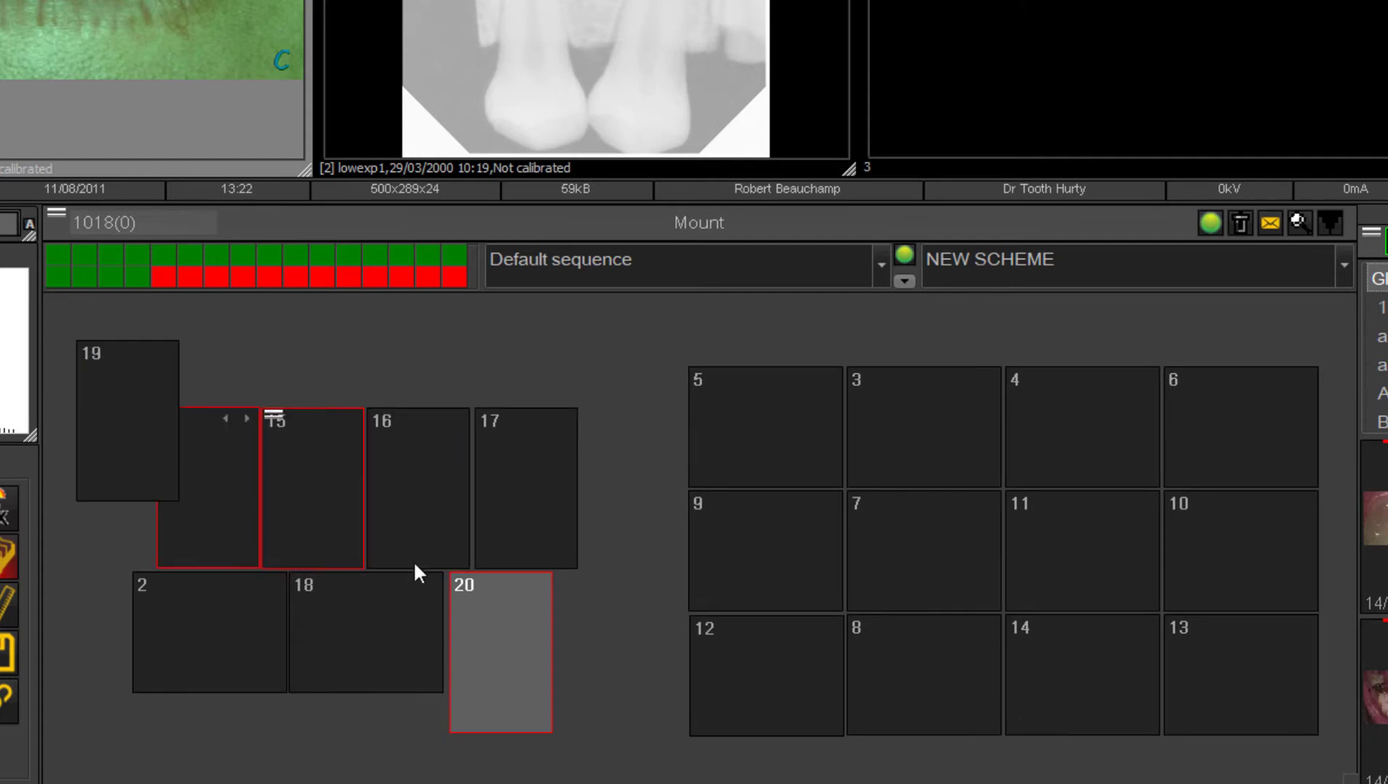
pyautogui.moveTo(465, 584); pyautogui.dragTo(589, 585)
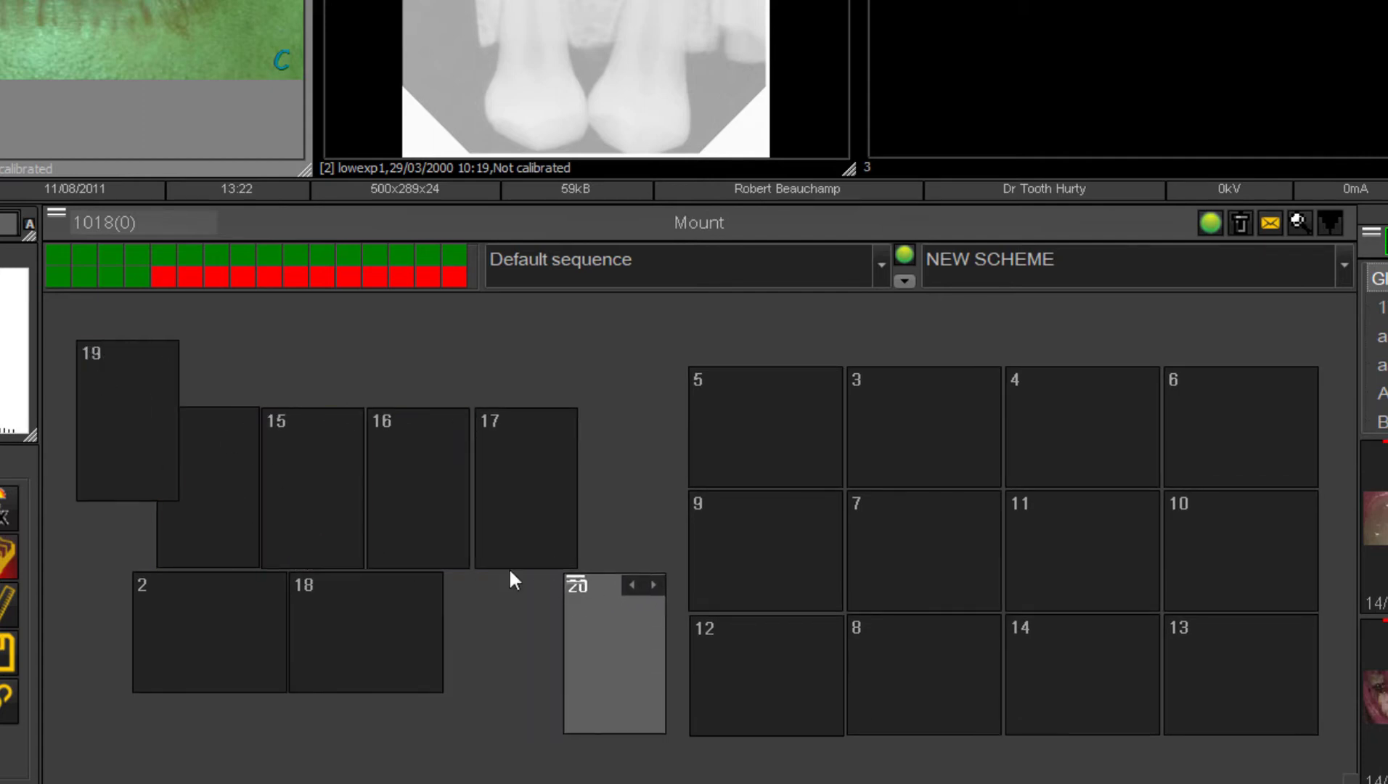
pyautogui.moveTo(91, 353); pyautogui.dragTo(462, 580)
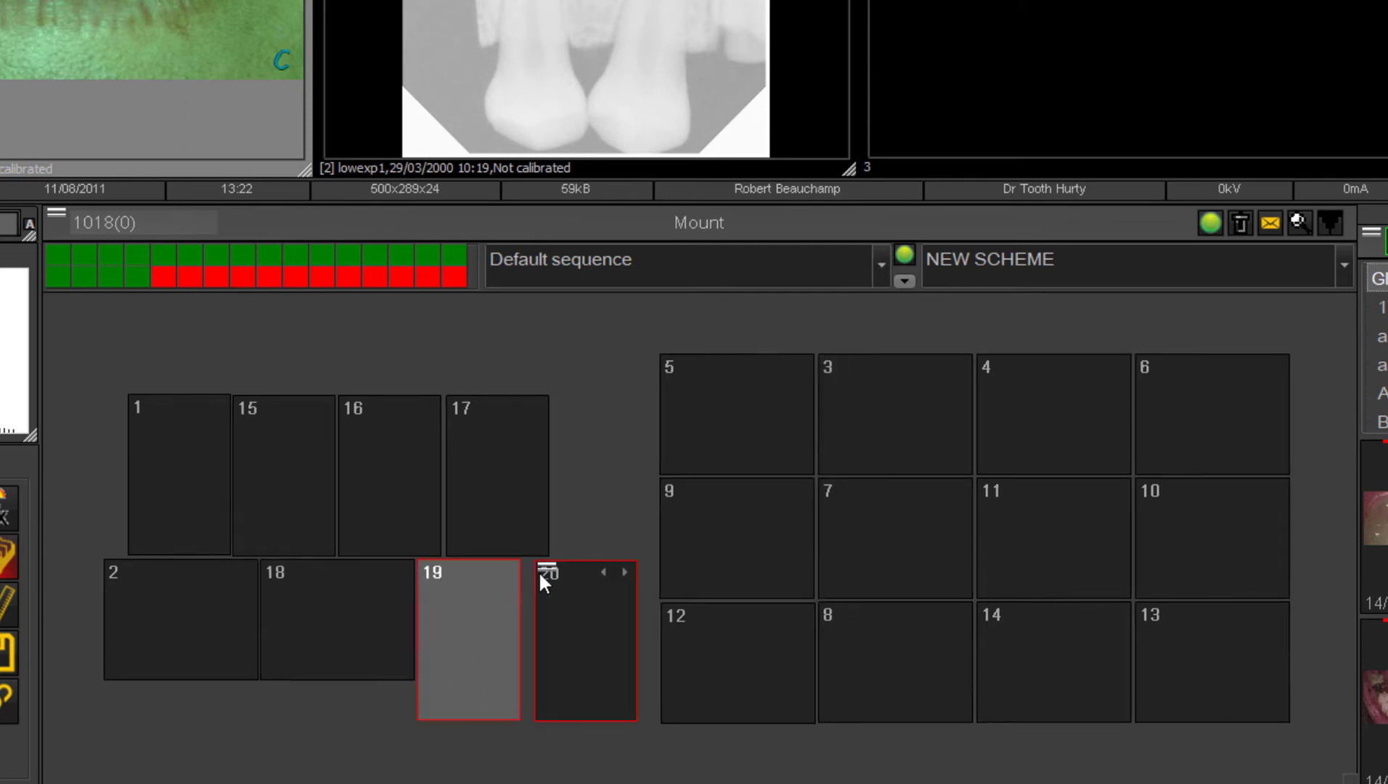
pyautogui.moveTo(546, 571); pyautogui.dragTo(535, 574)
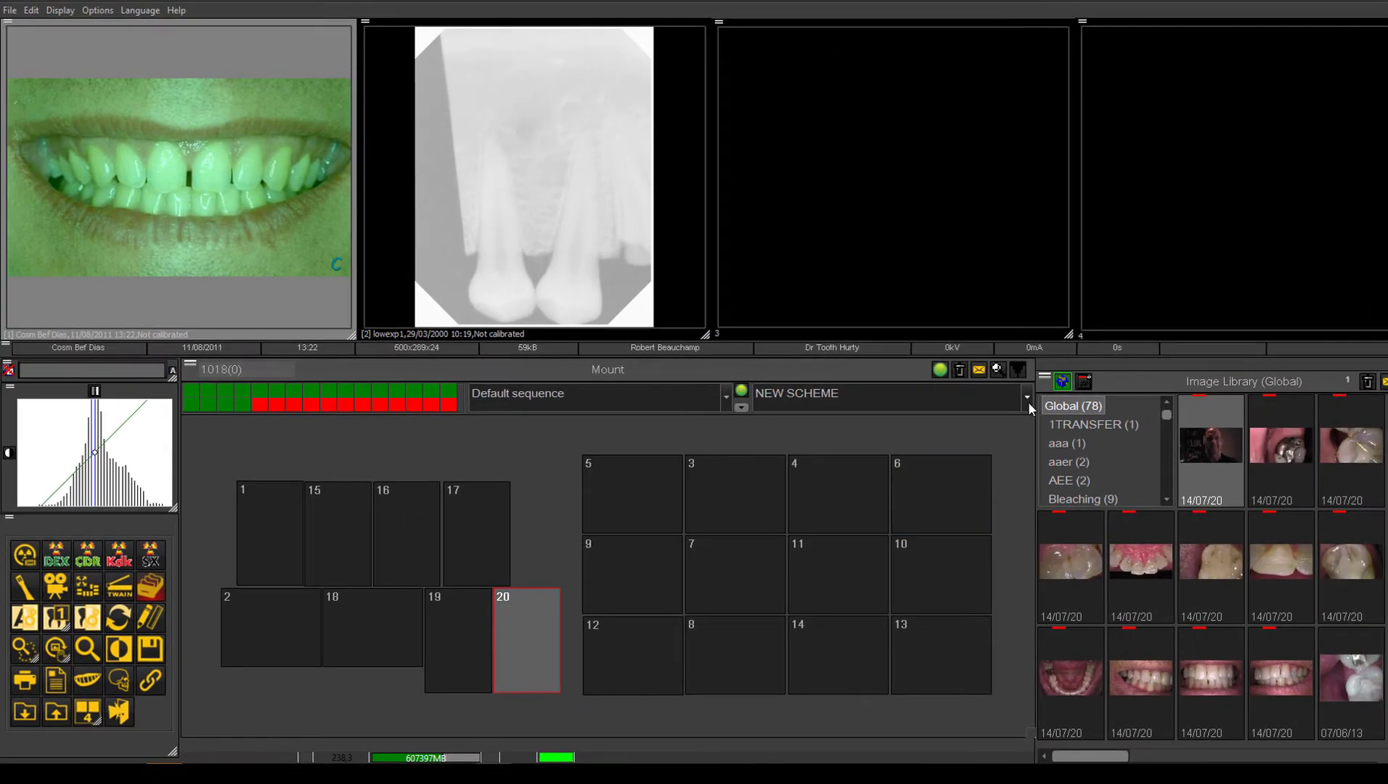
# Step: Open the image association settings for the scheme and select frame 17, snugging it against frame 16
pyautogui.click(1028, 401)
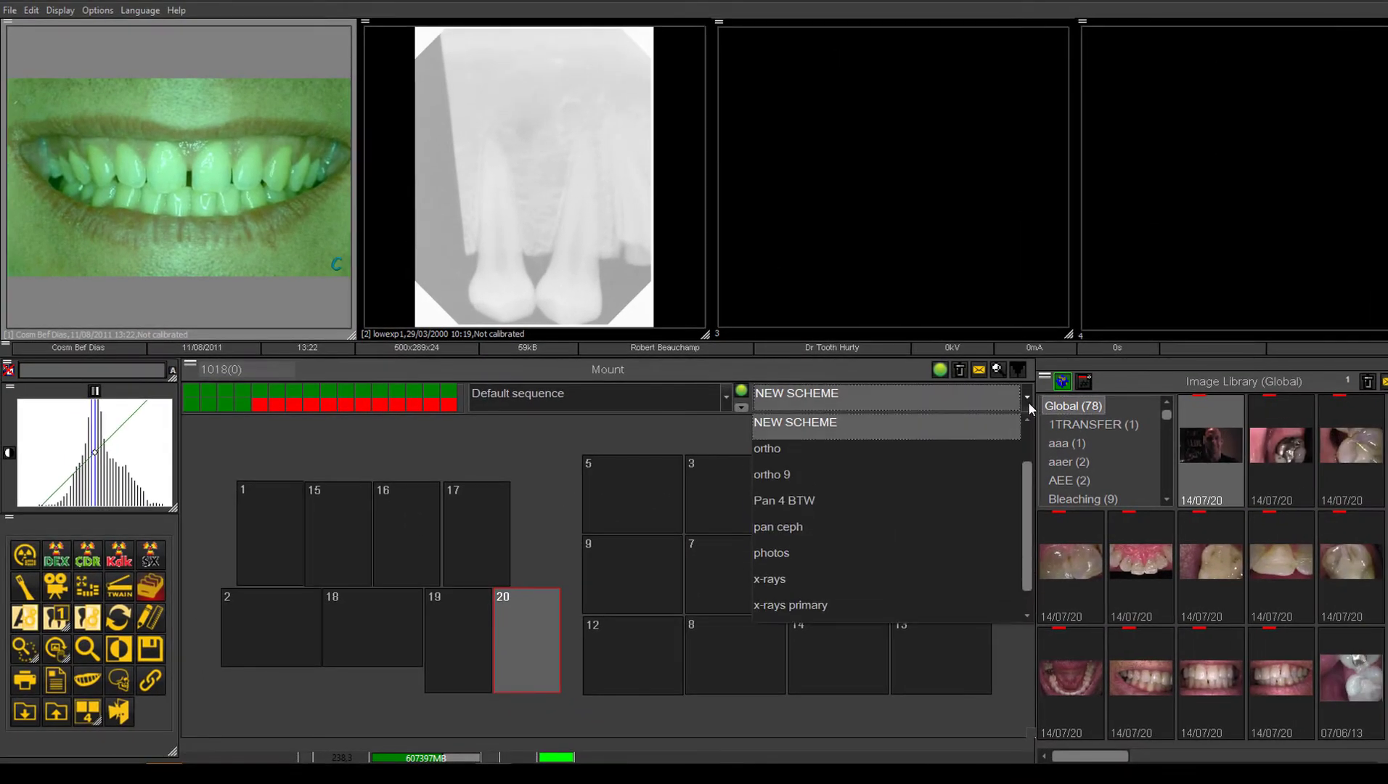
pyautogui.click(1028, 402)
pyautogui.click(1019, 370)
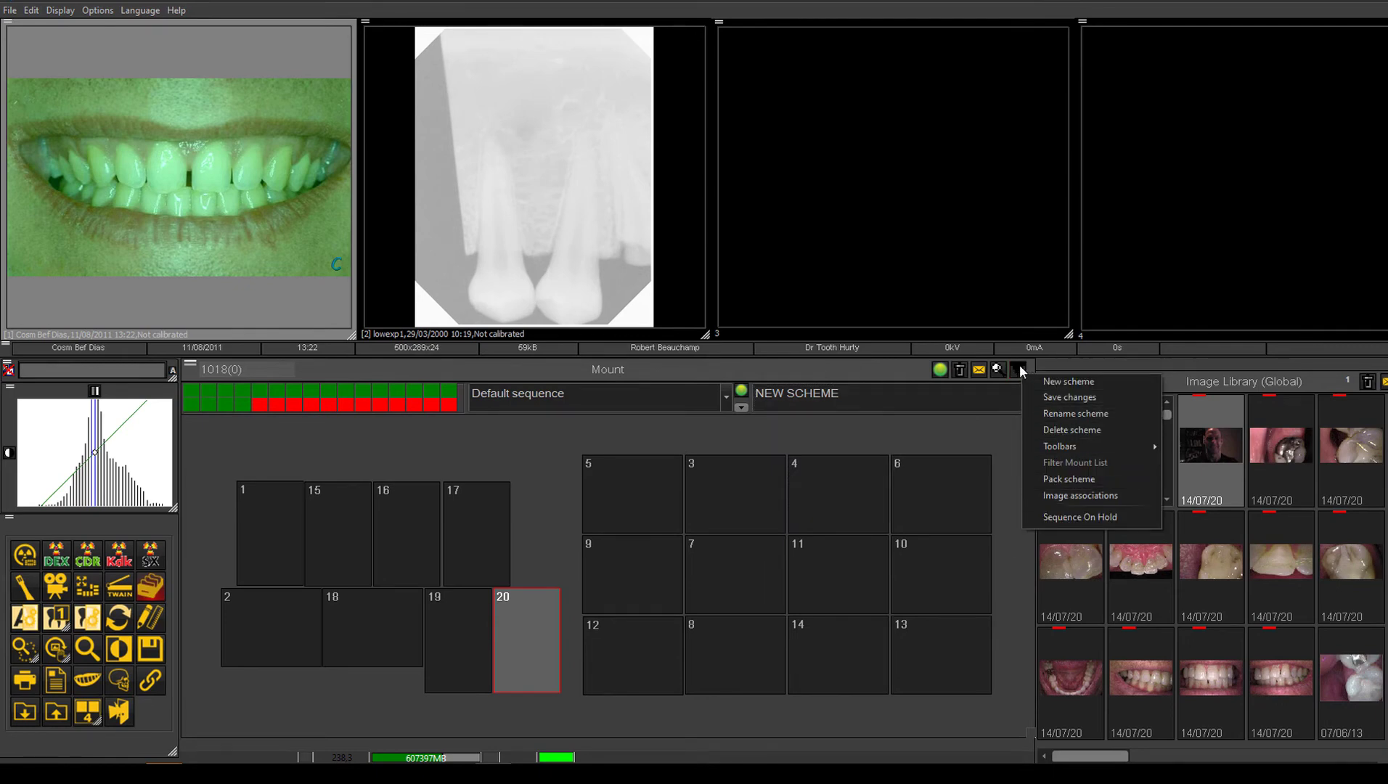
pyautogui.click(1067, 493)
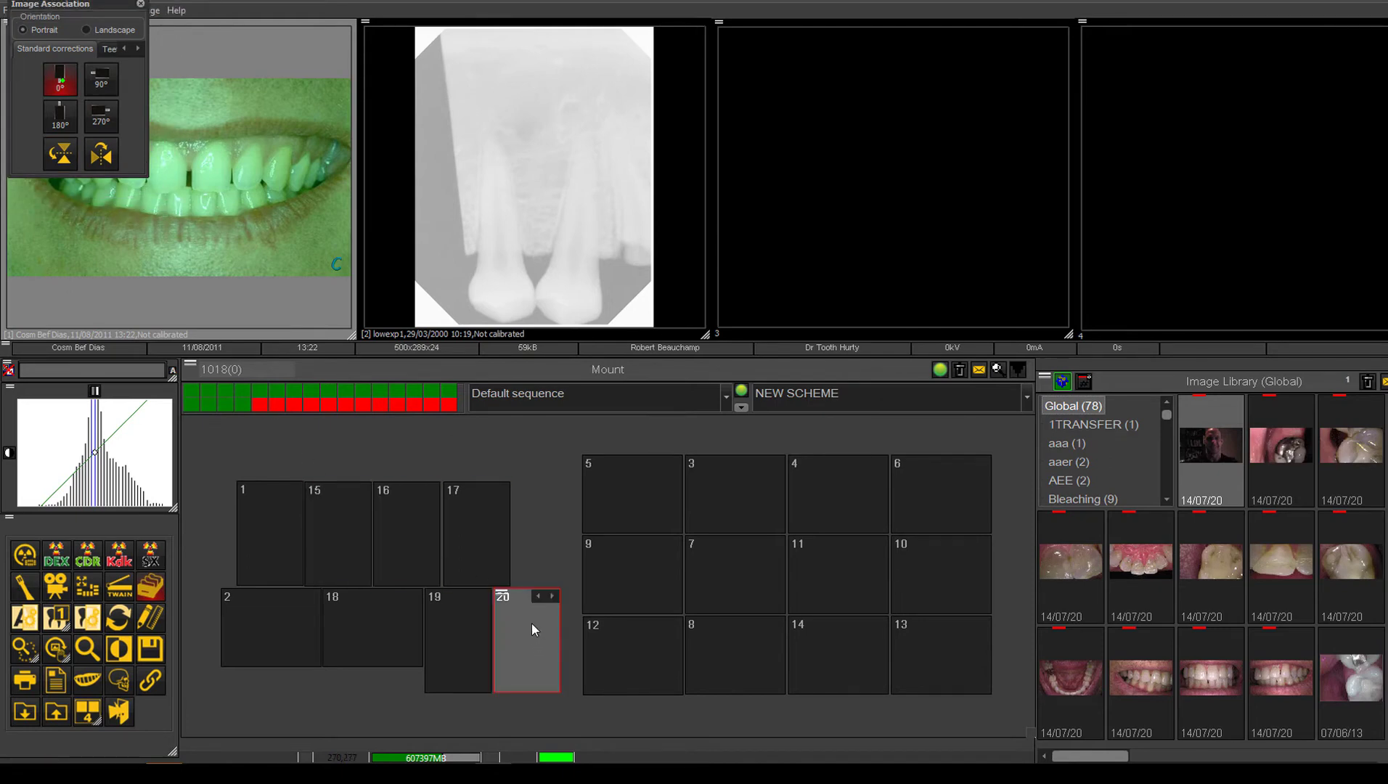
pyautogui.click(455, 486)
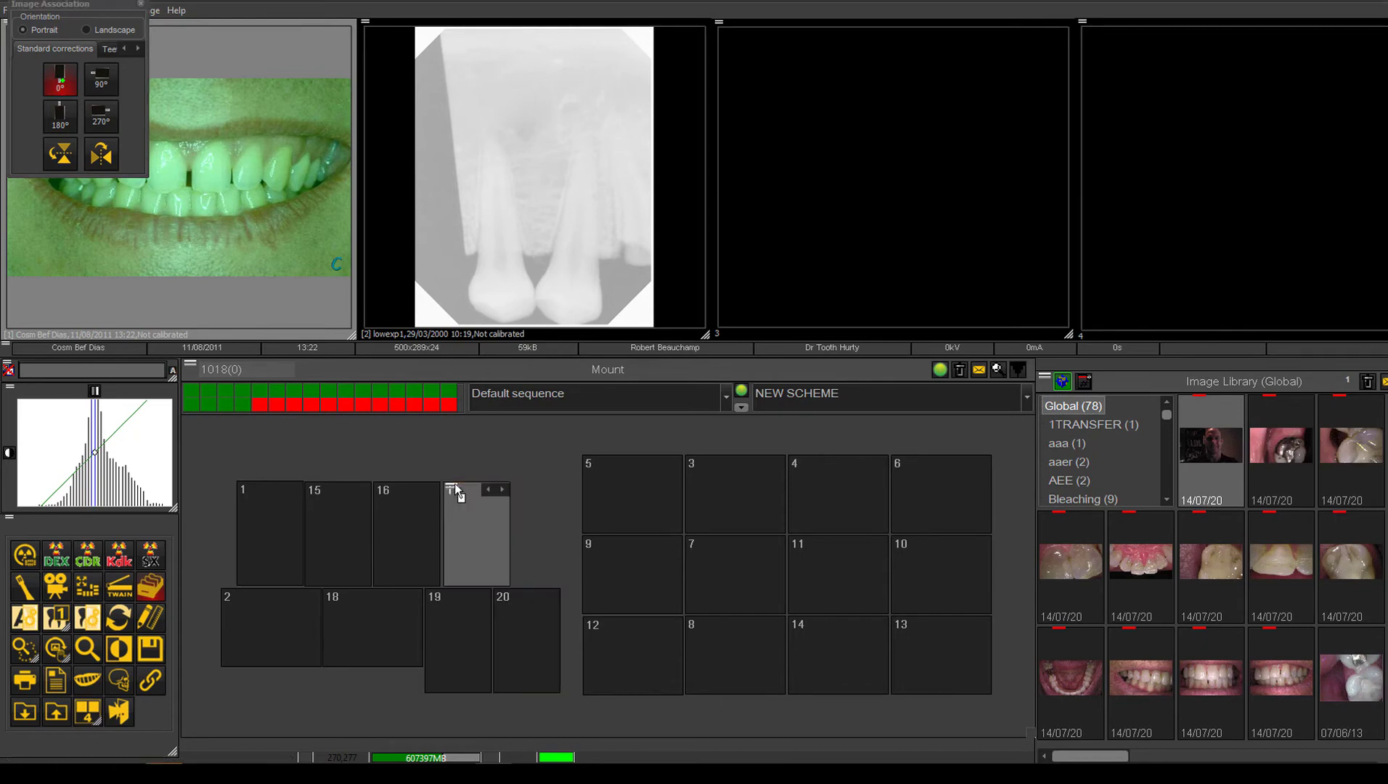
pyautogui.moveTo(455, 485); pyautogui.dragTo(453, 482)
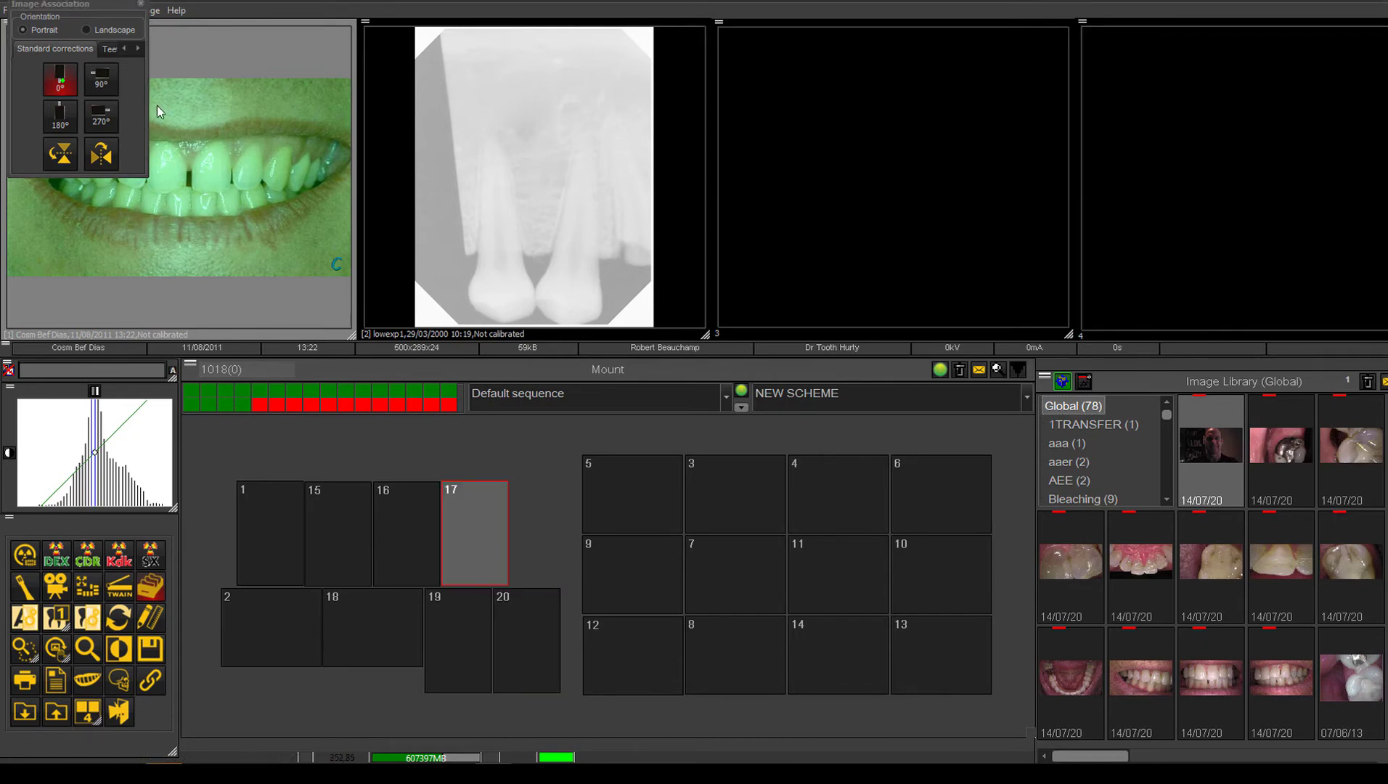
# Step: Try the landscape orientation on frame 17 and return it to portrait
pyautogui.click(88, 30)
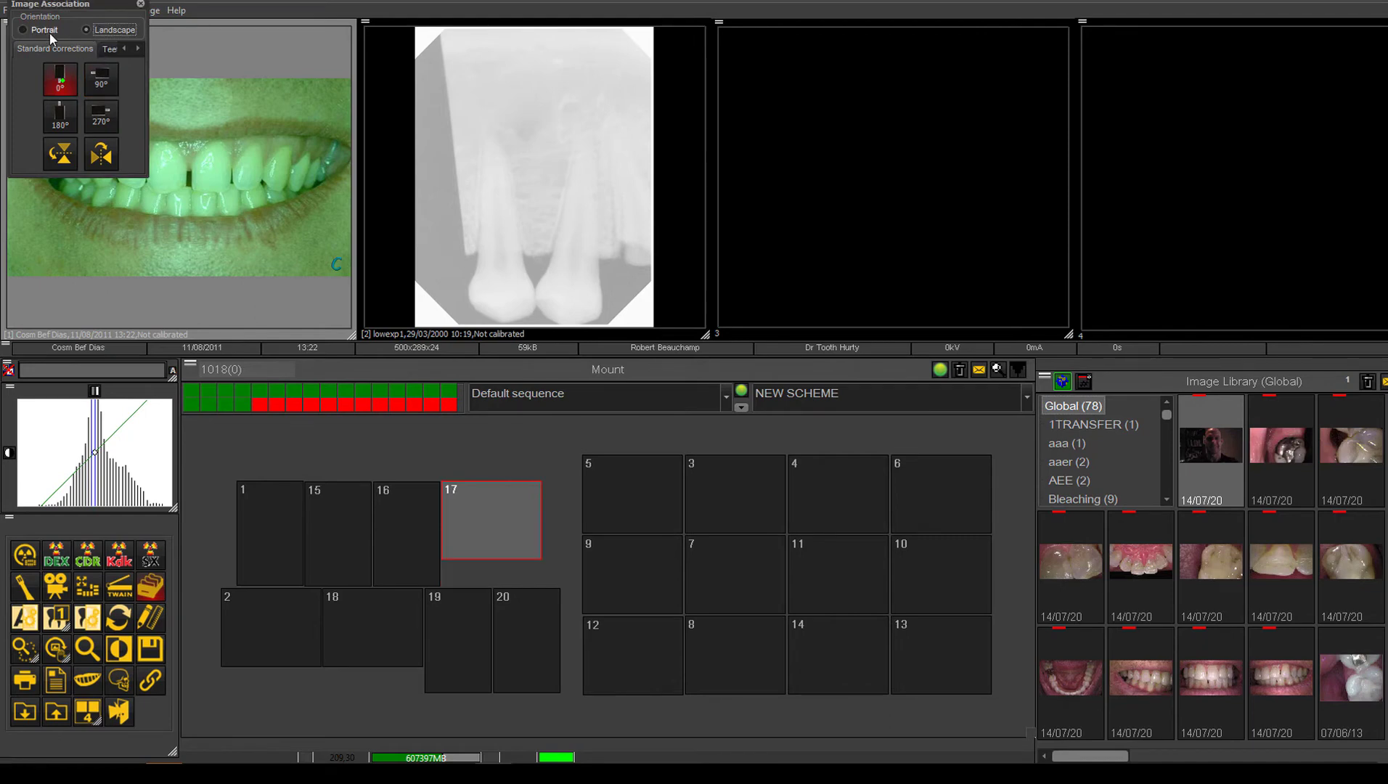
pyautogui.click(48, 31)
pyautogui.click(98, 30)
pyautogui.click(46, 30)
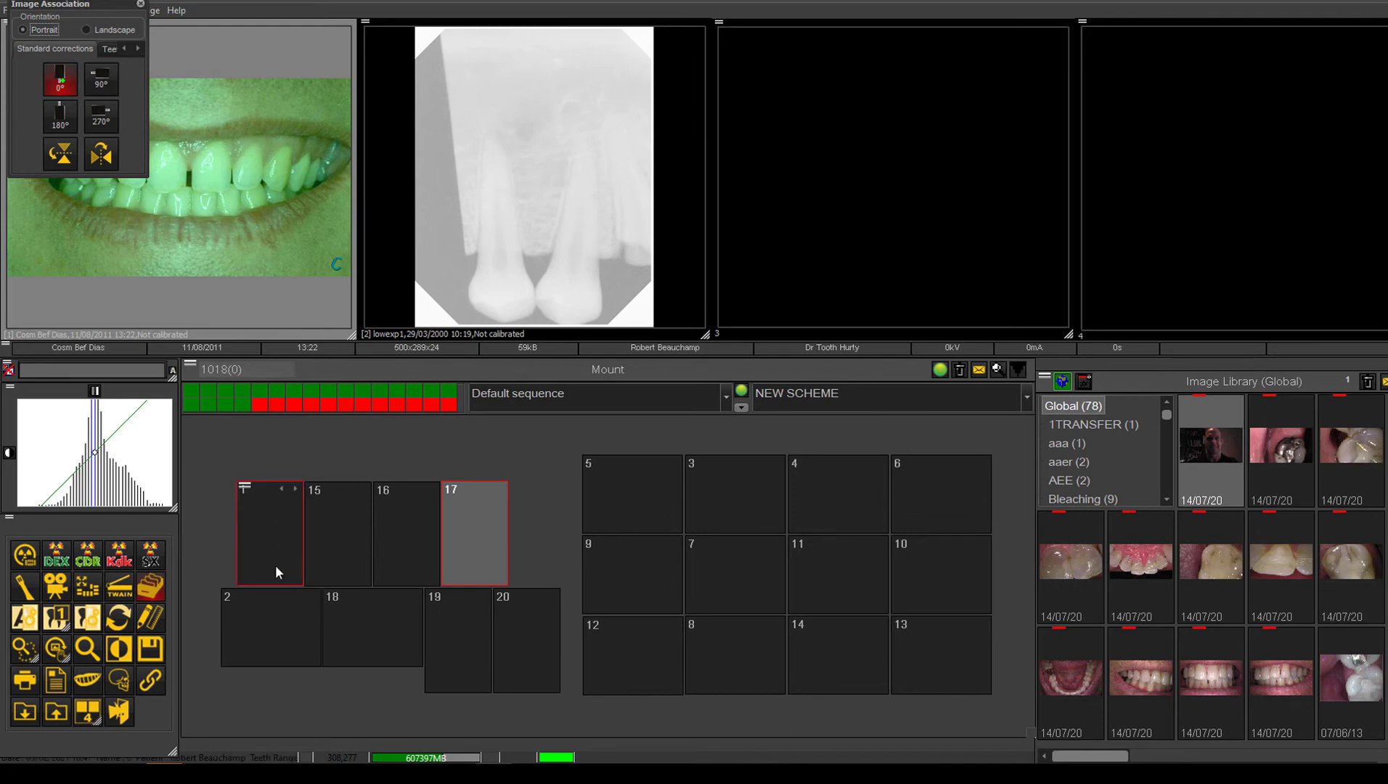
# Step: Try the 90°, 270° and 180° rotation corrections on frame 17 and return it to 0°
pyautogui.click(104, 84)
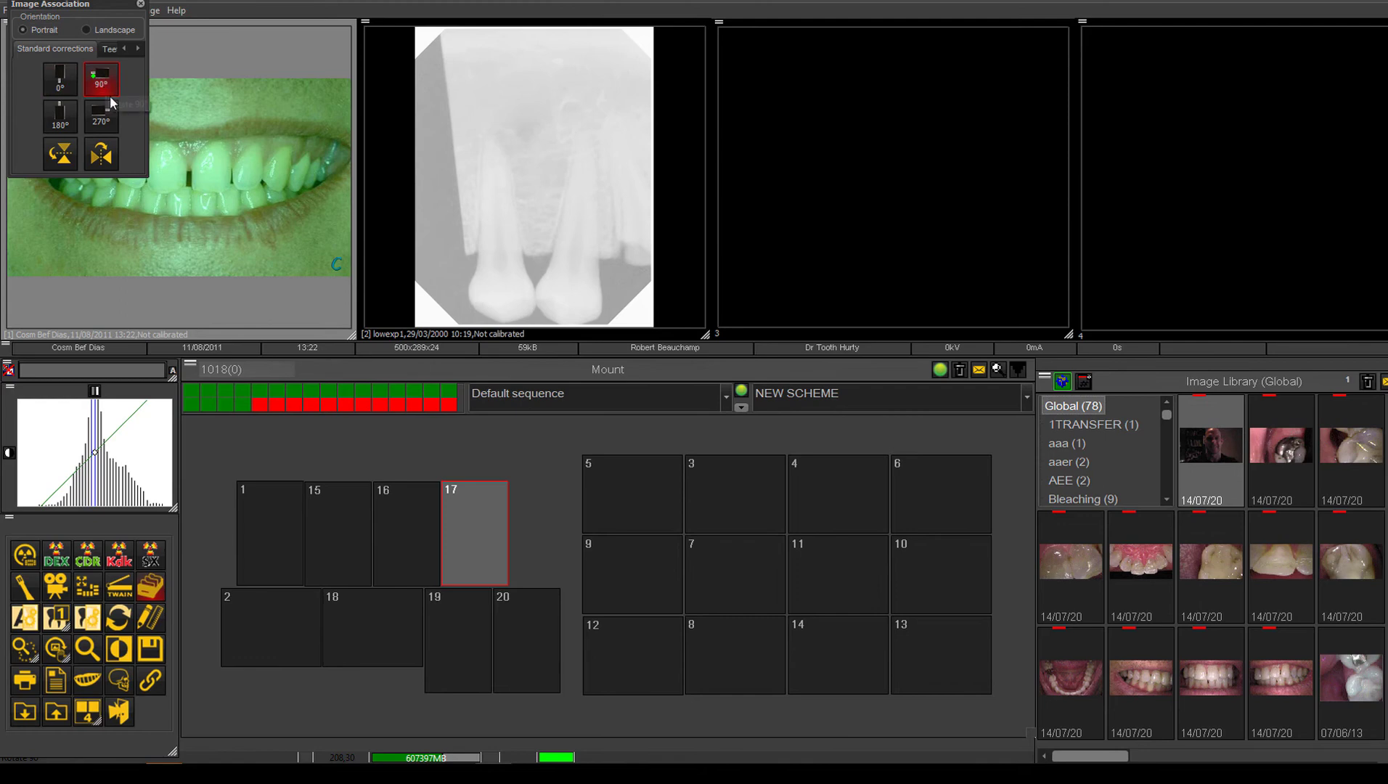
pyautogui.click(105, 121)
pyautogui.click(63, 116)
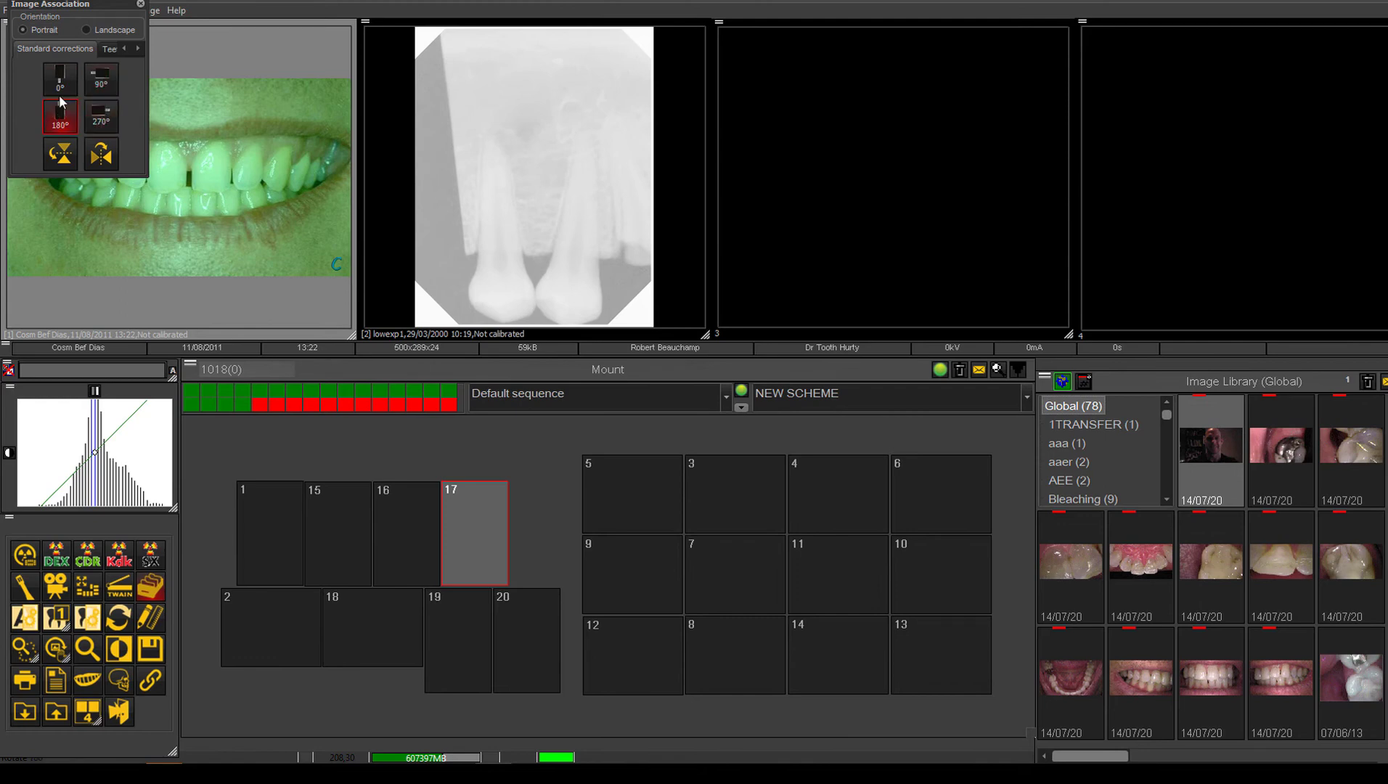
pyautogui.click(60, 79)
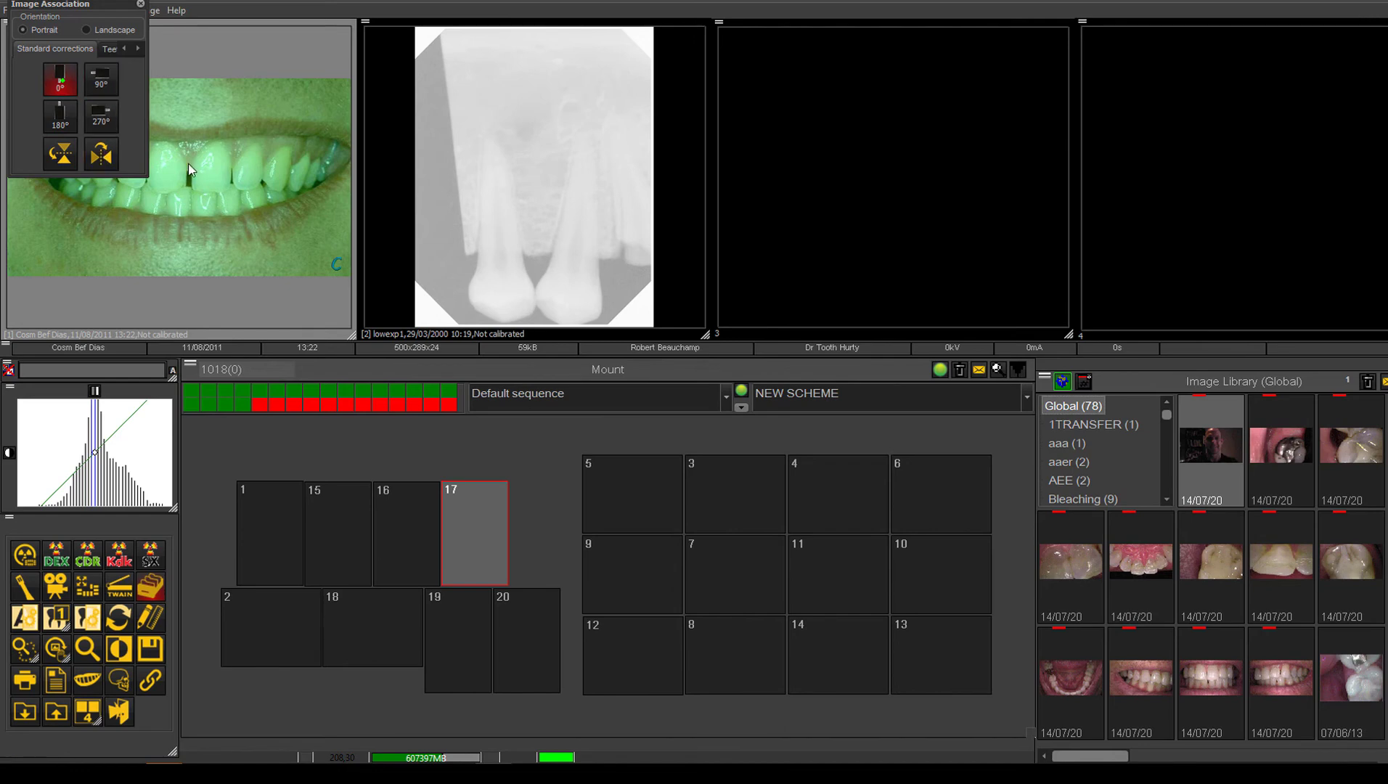
# Step: Associate frame 17 with teeth 18-15 on the teeth chart and close the image association settings
pyautogui.click(110, 49)
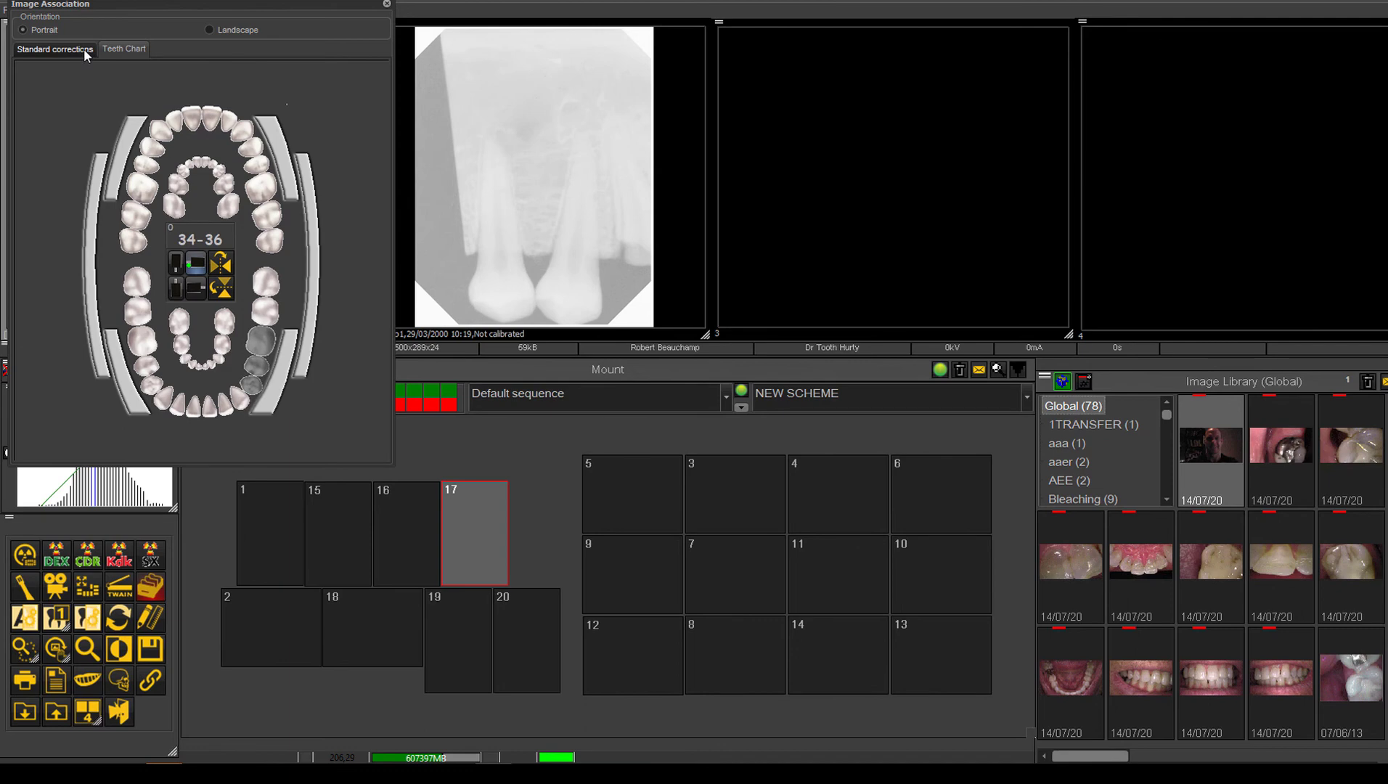
pyautogui.click(83, 48)
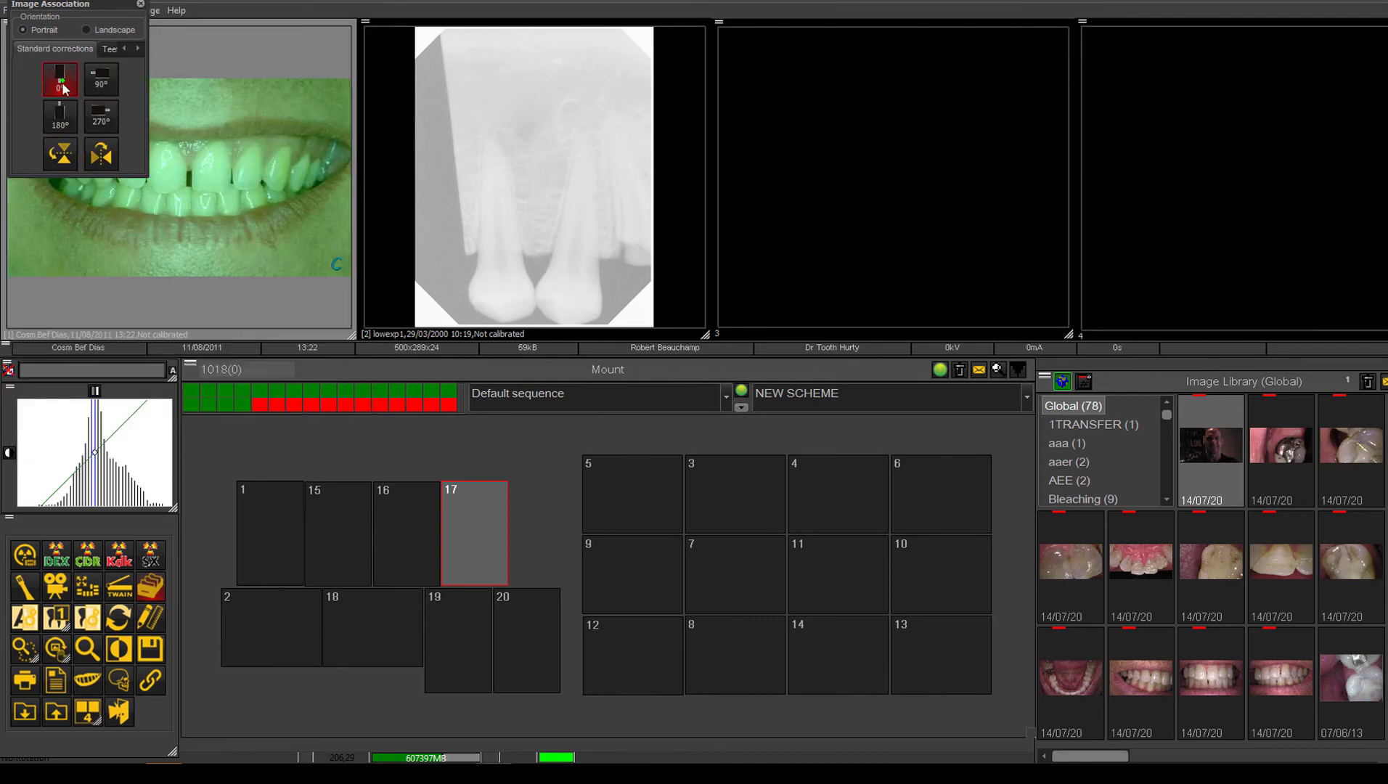
pyautogui.click(109, 49)
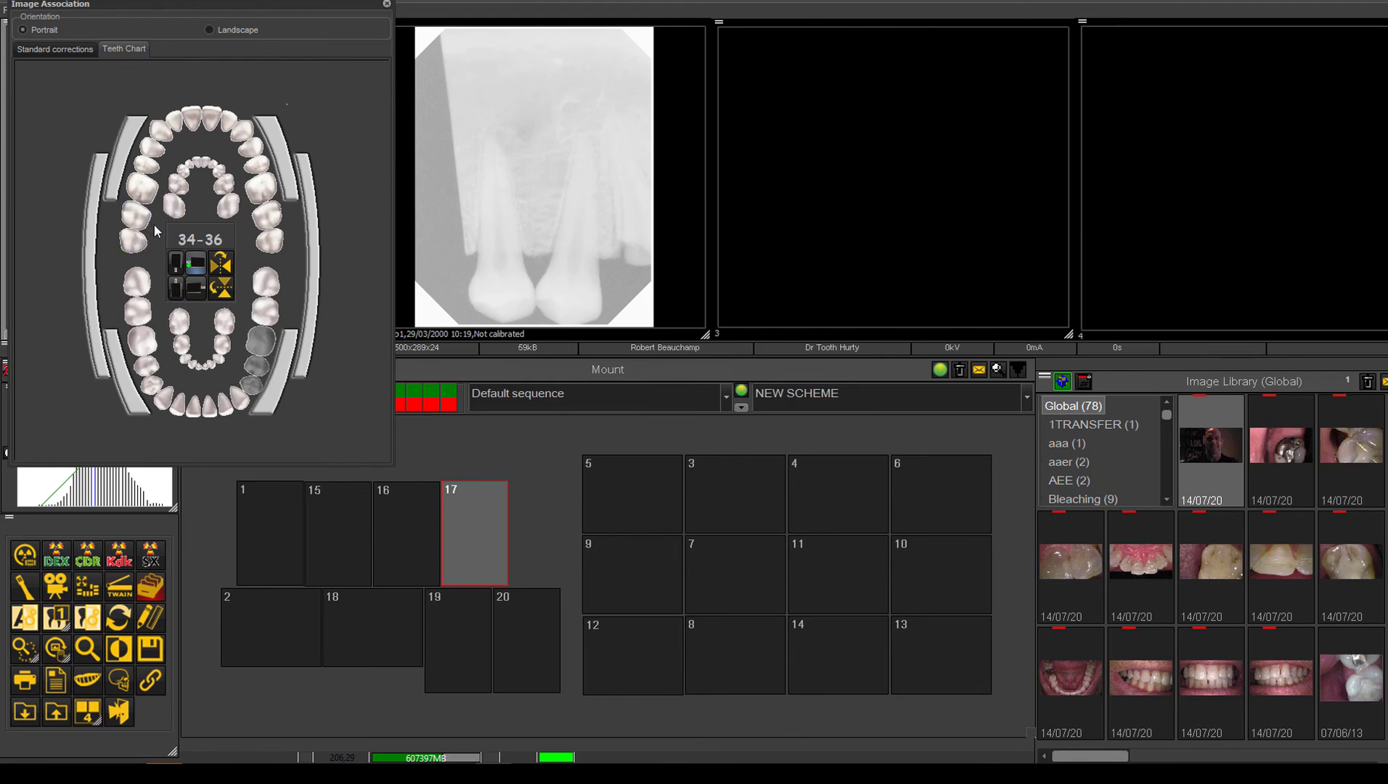
pyautogui.moveTo(134, 236); pyautogui.dragTo(139, 169)
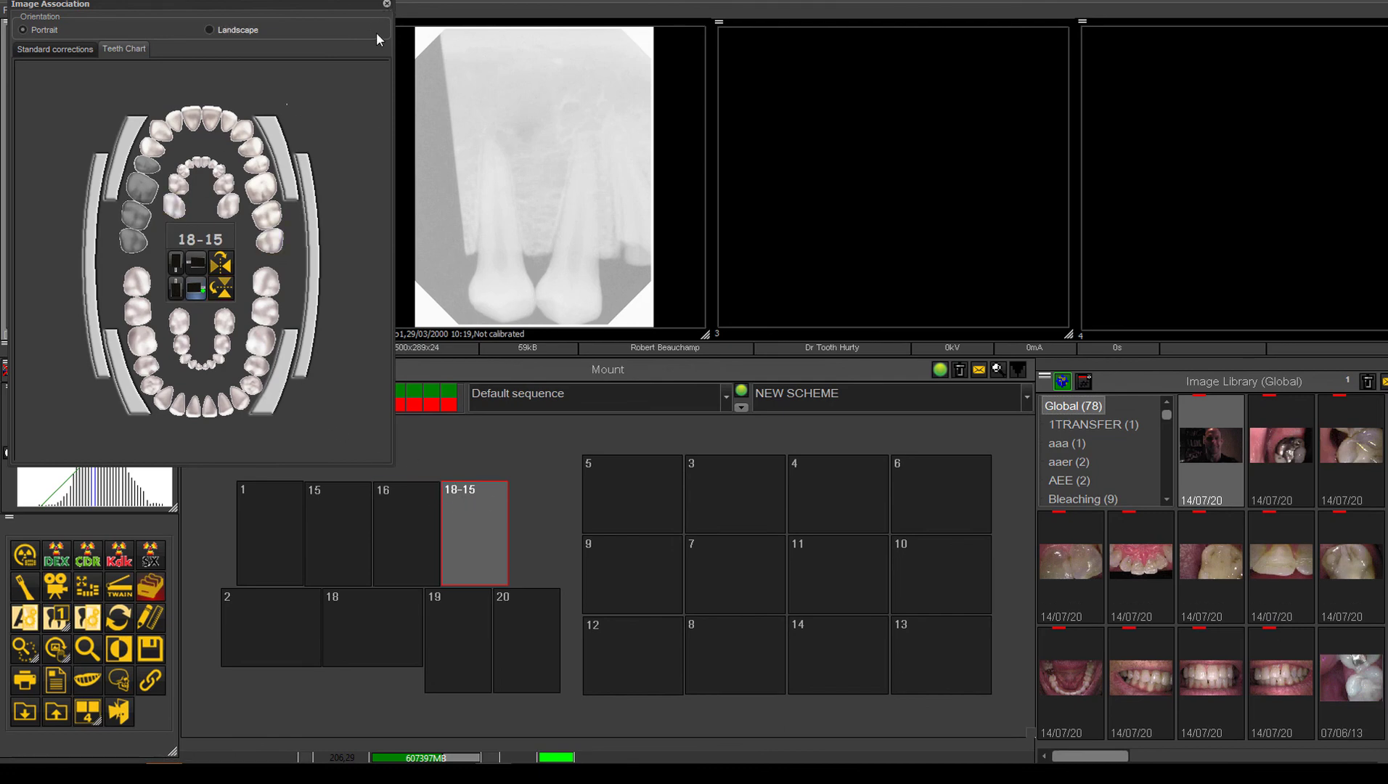
pyautogui.click(389, 3)
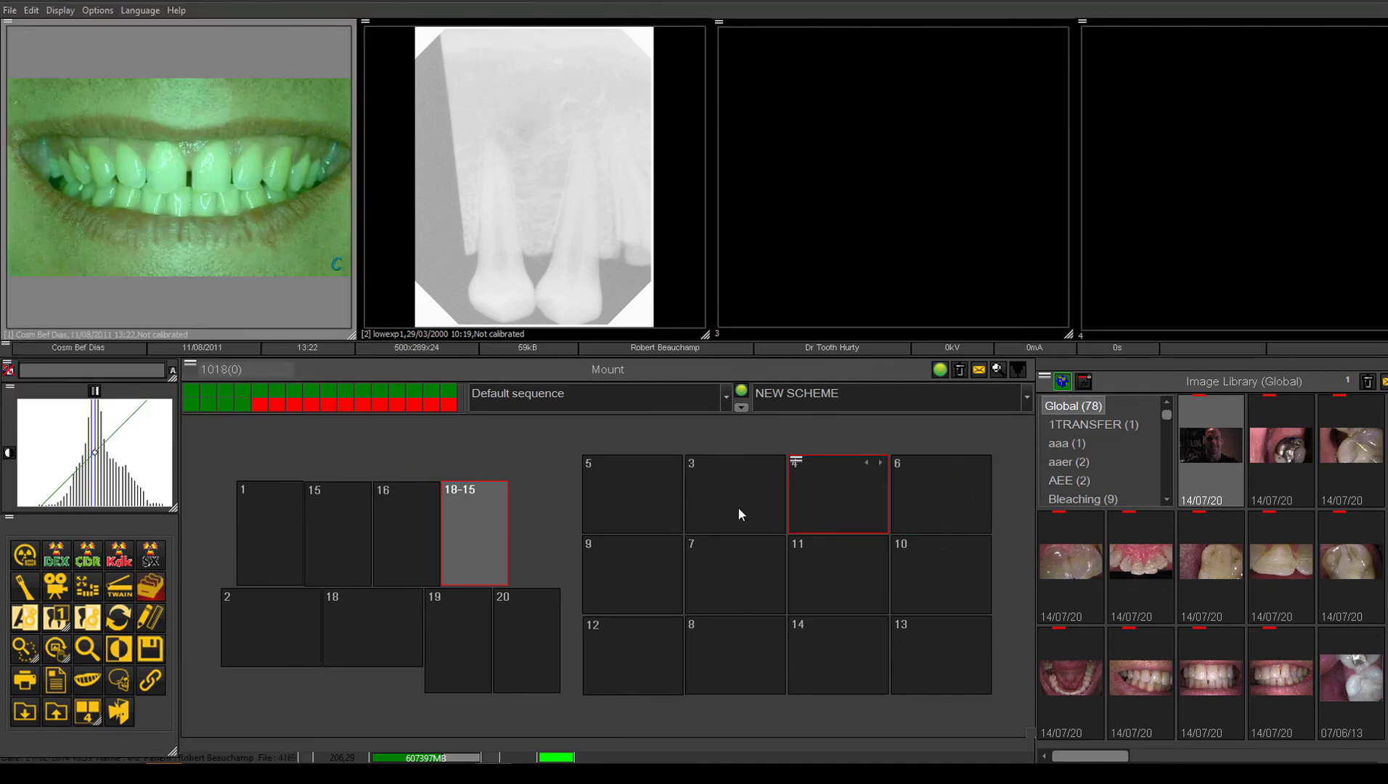
# Step: Save the changes to the mount scheme and reload NEW SCHEME from the list of available schemes
pyautogui.click(1016, 370)
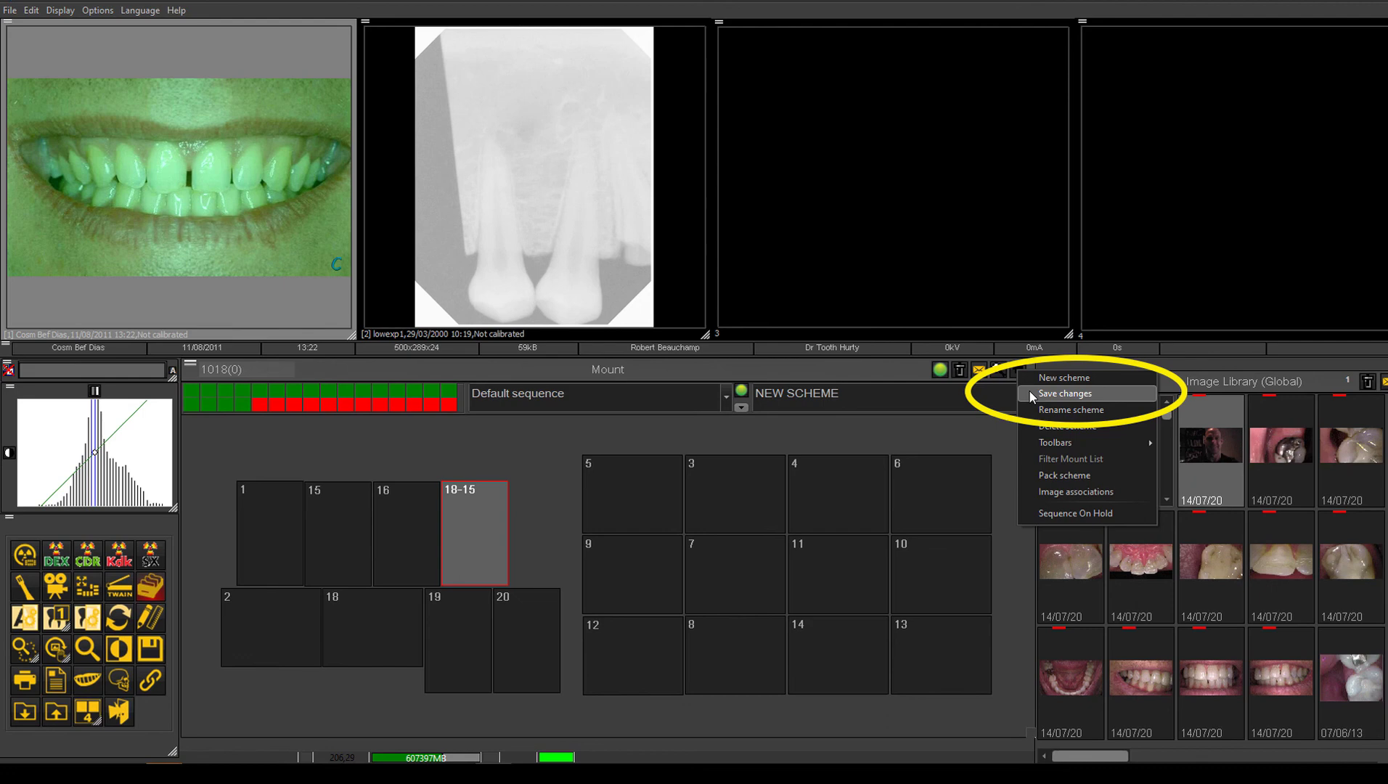
pyautogui.click(1064, 393)
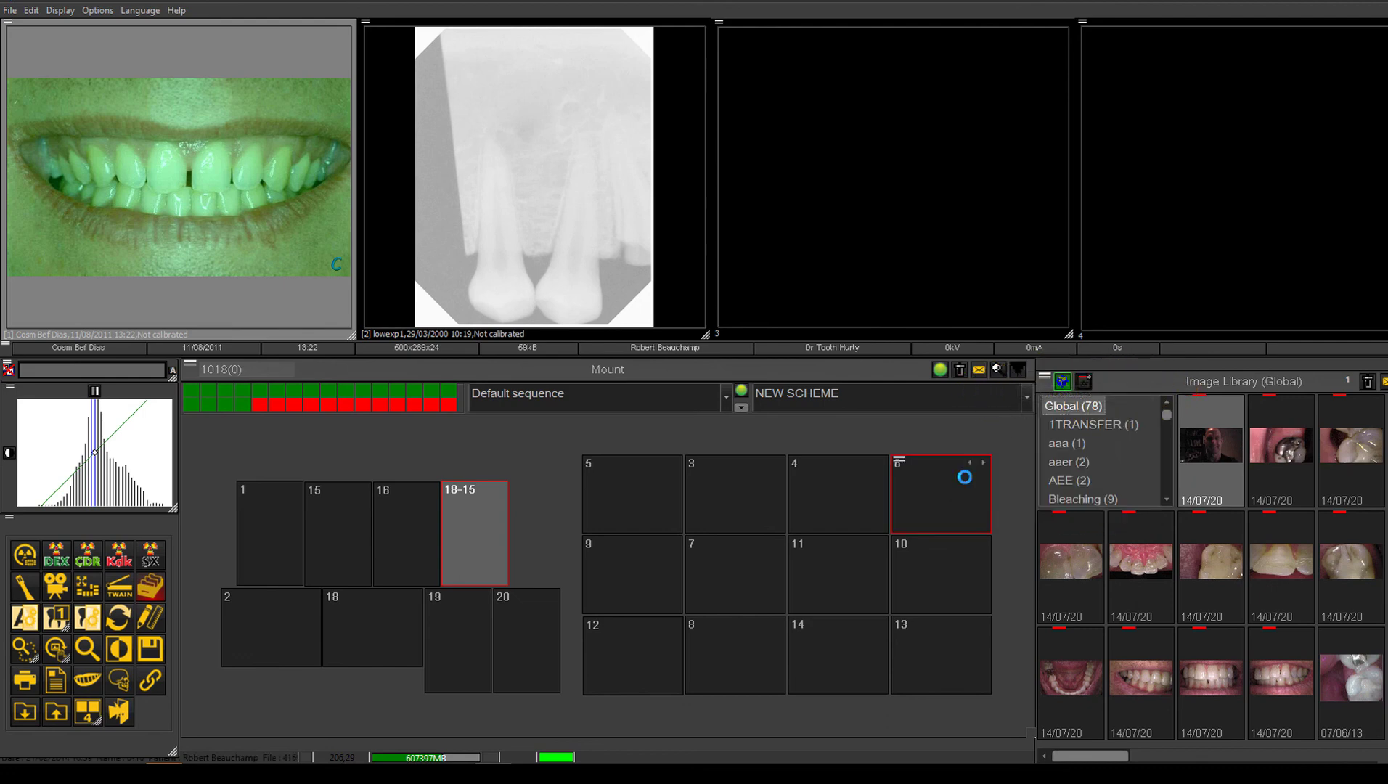
pyautogui.click(1026, 398)
pyautogui.moveTo(1024, 469); pyautogui.dragTo(1034, 441)
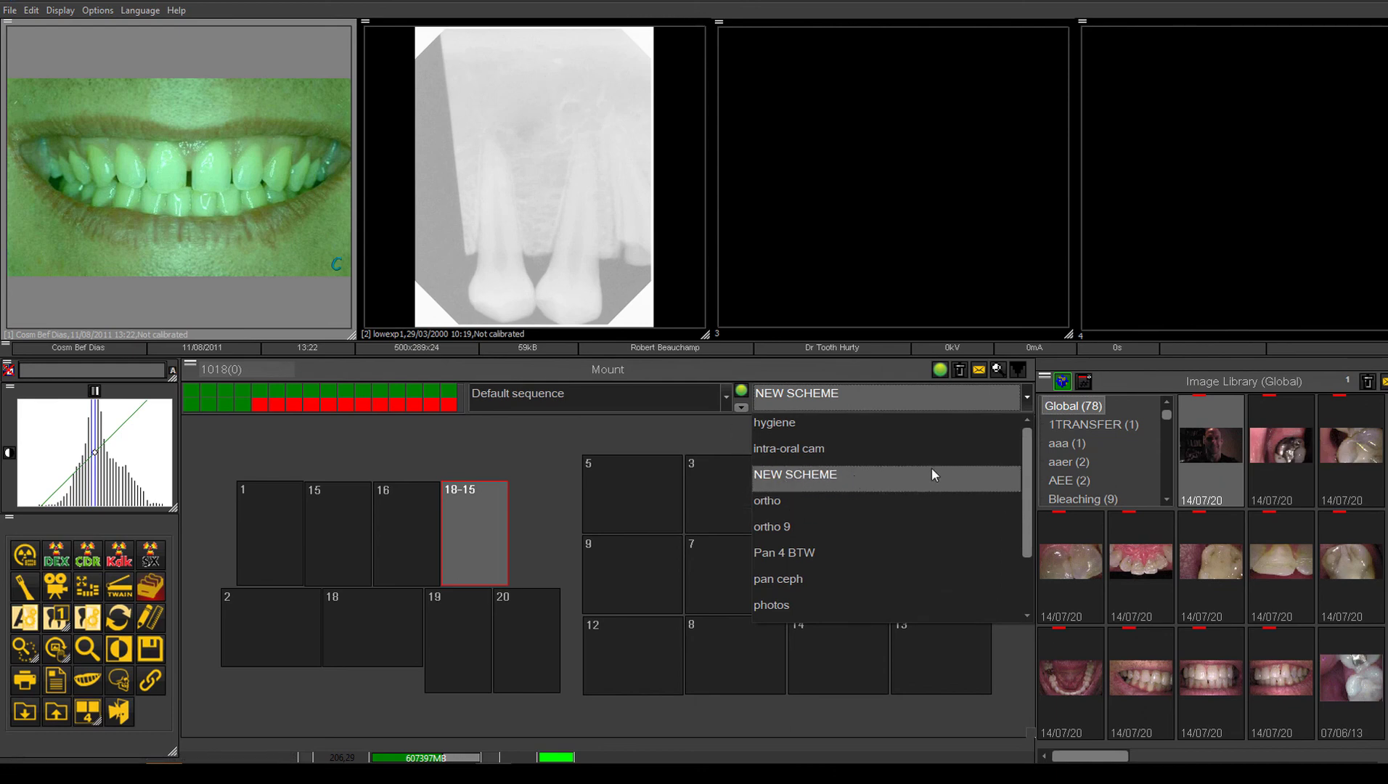
pyautogui.click(858, 479)
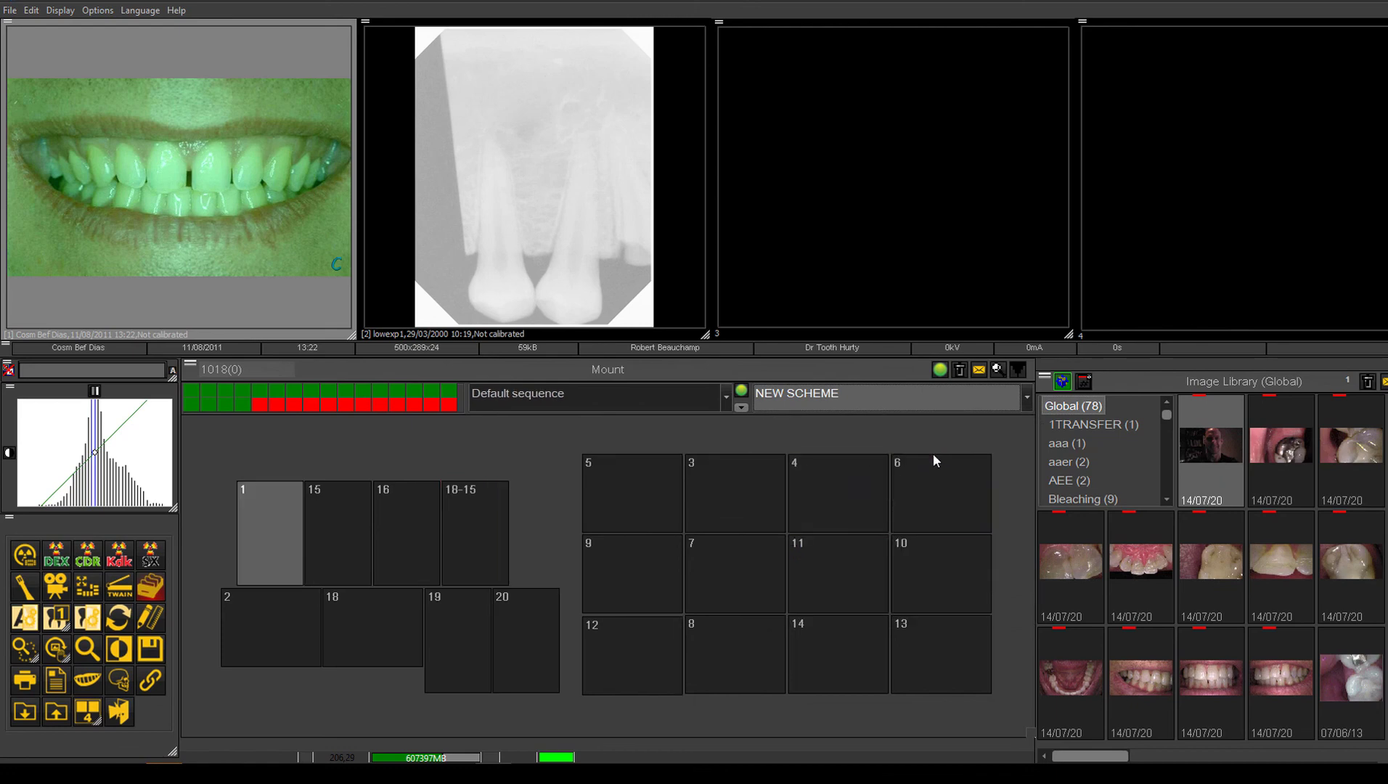
# Step: Open the mount's scheme management options
pyautogui.click(1019, 370)
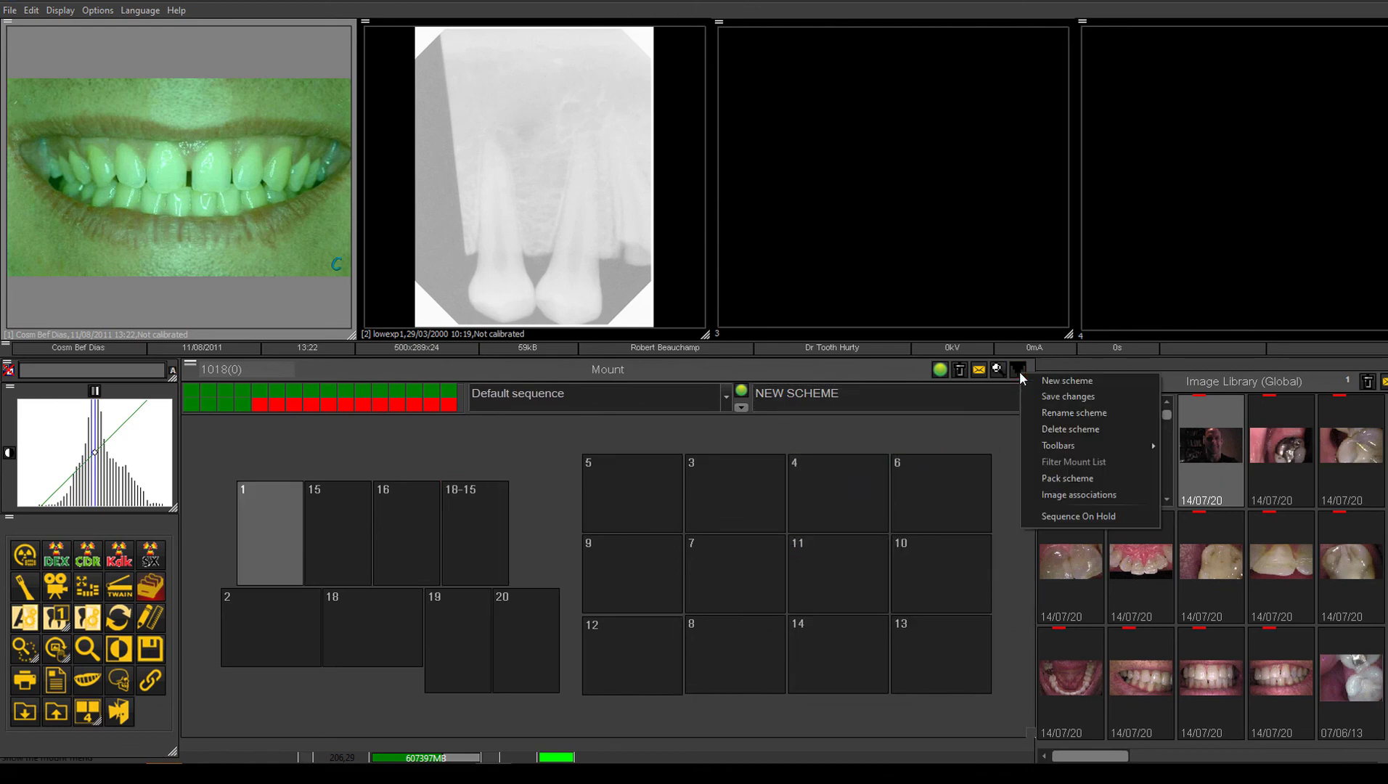